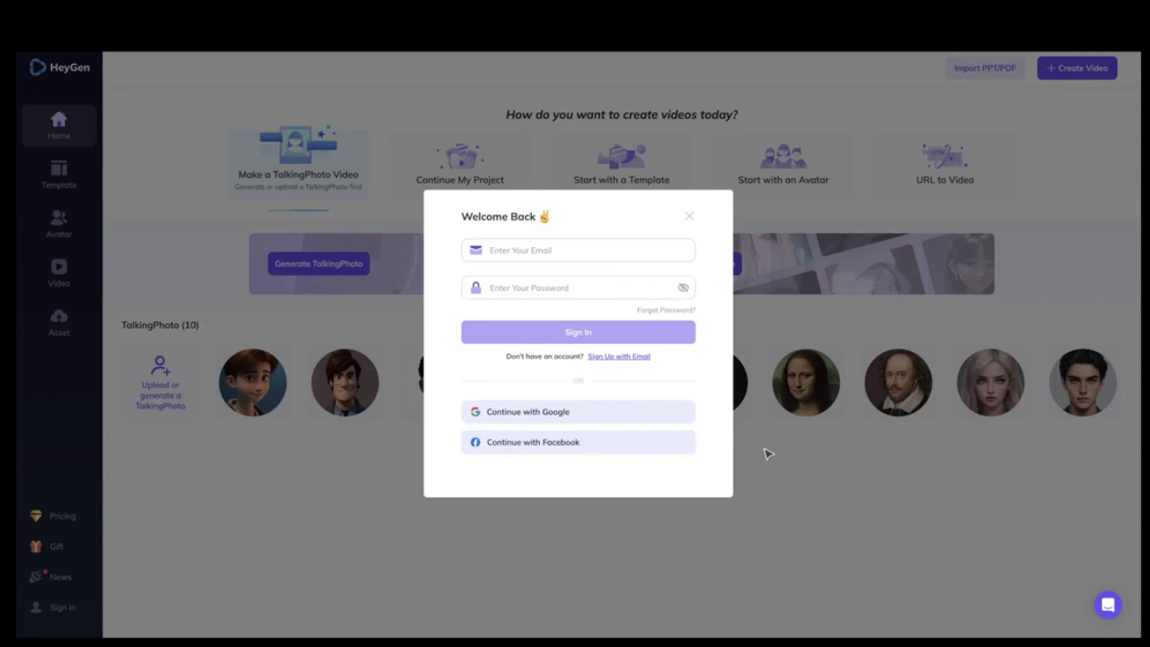
Dismiss the sign-in prompt and upload the image DreamShaper_v5_A_portrait_of_a_young_woman_with_cascading_lon_7 as a TalkingPhoto avatar
click(690, 216)
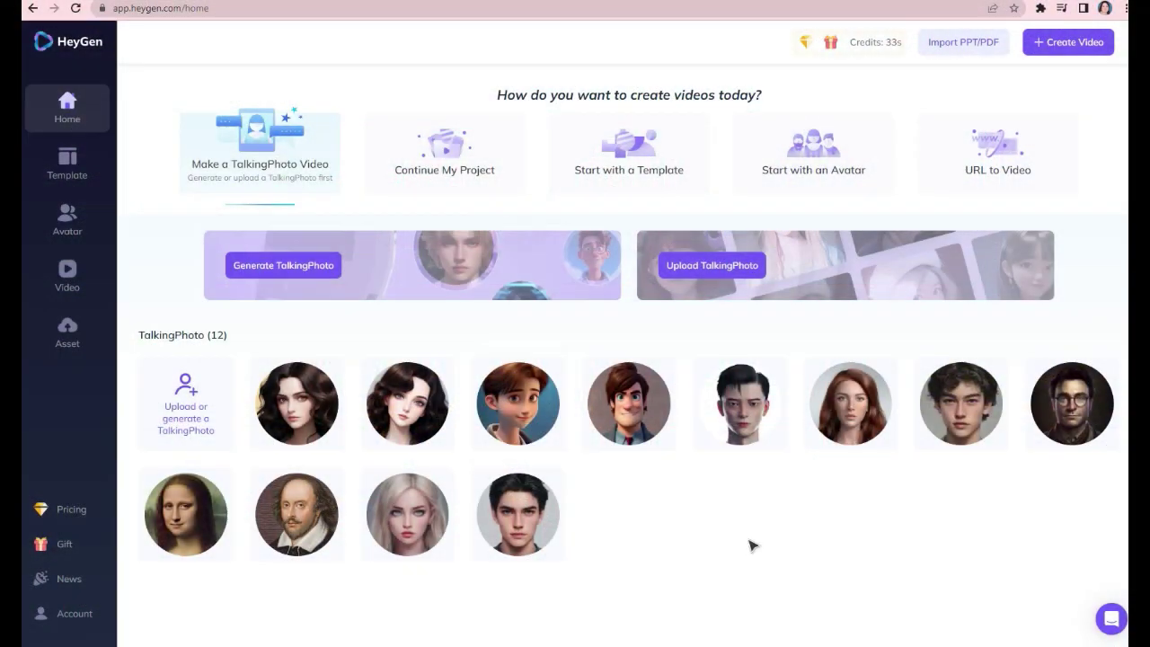
click(68, 230)
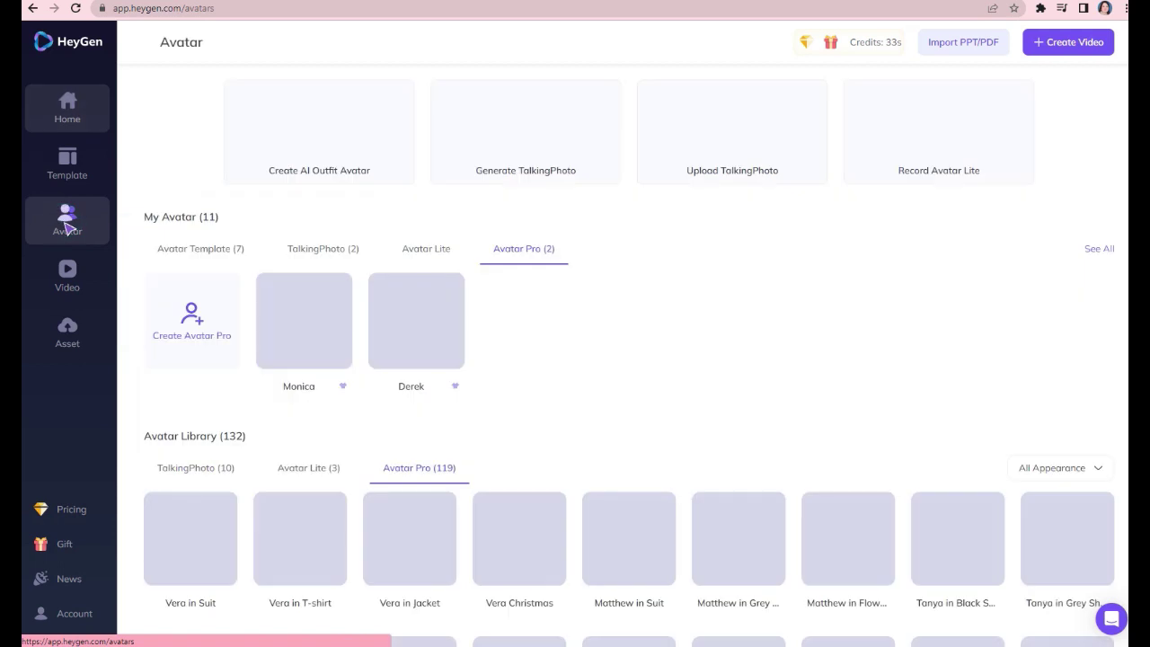
click(743, 124)
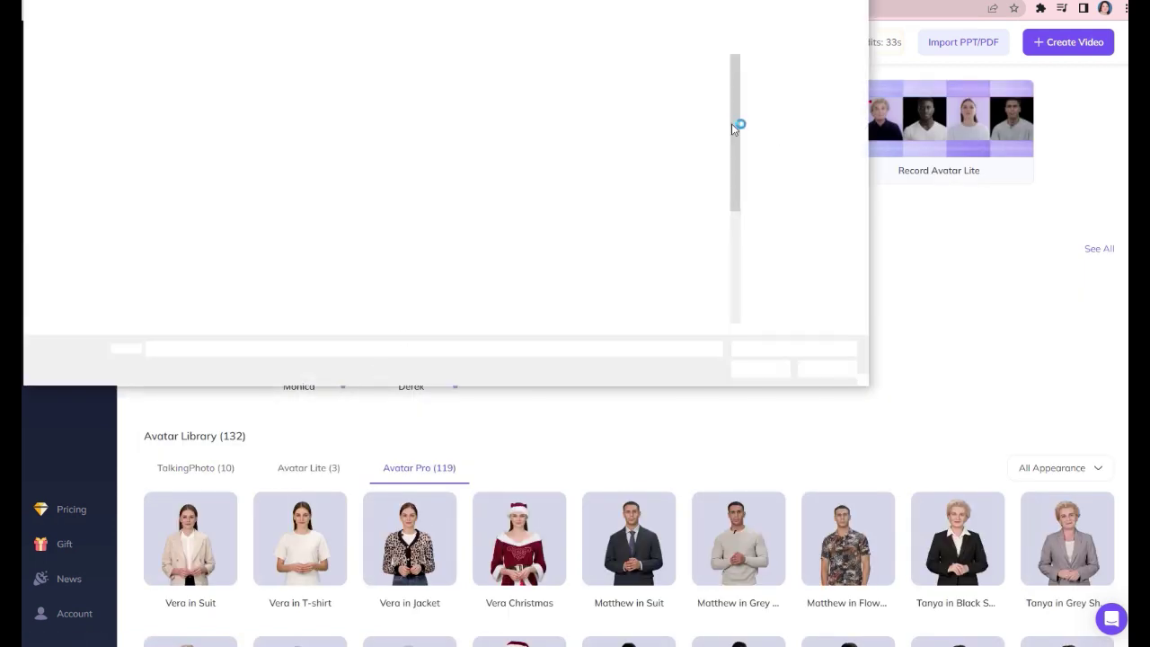
click(542, 189)
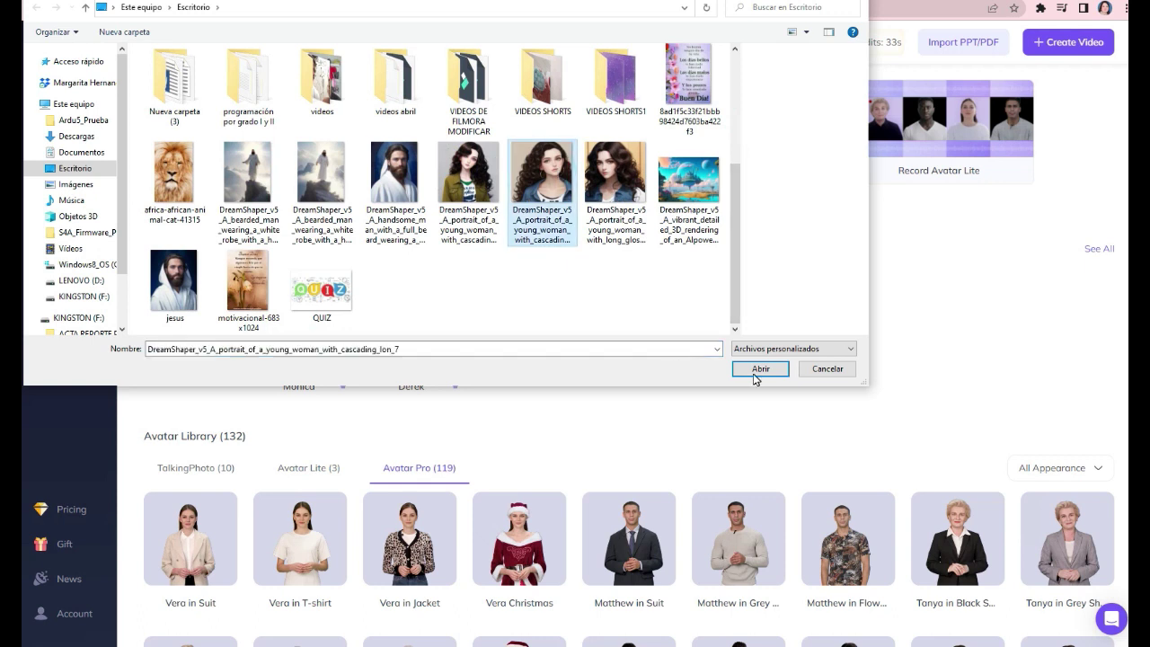
click(760, 370)
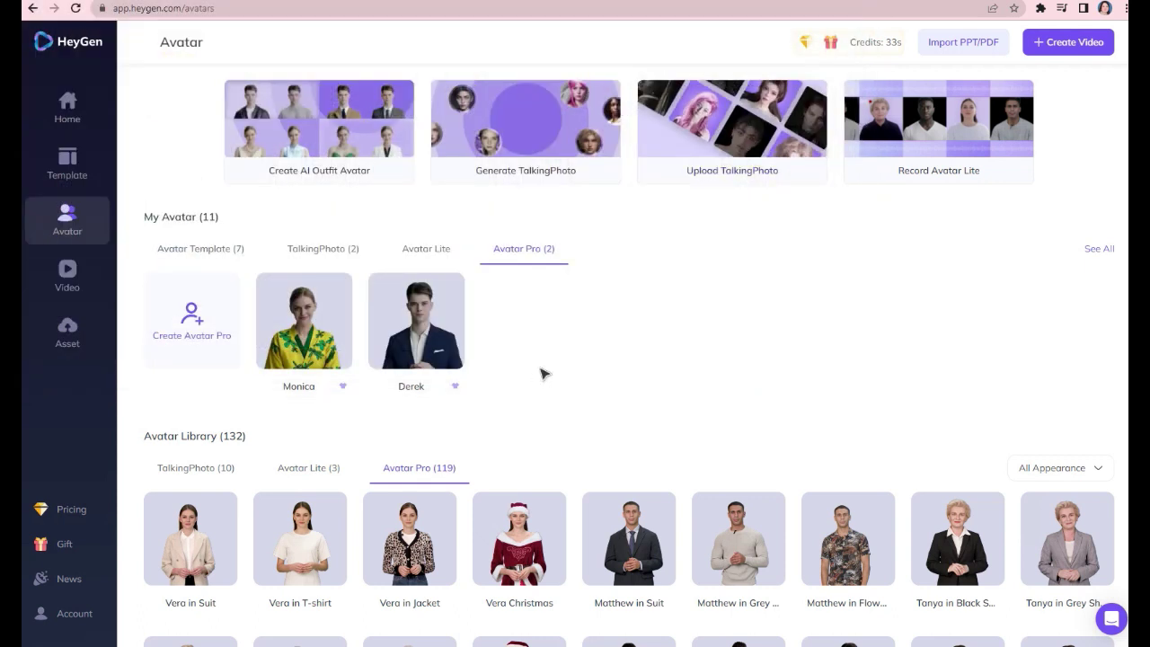
Open the newly uploaded TalkingPhoto of the curly-haired woman for editing its default settings
click(321, 249)
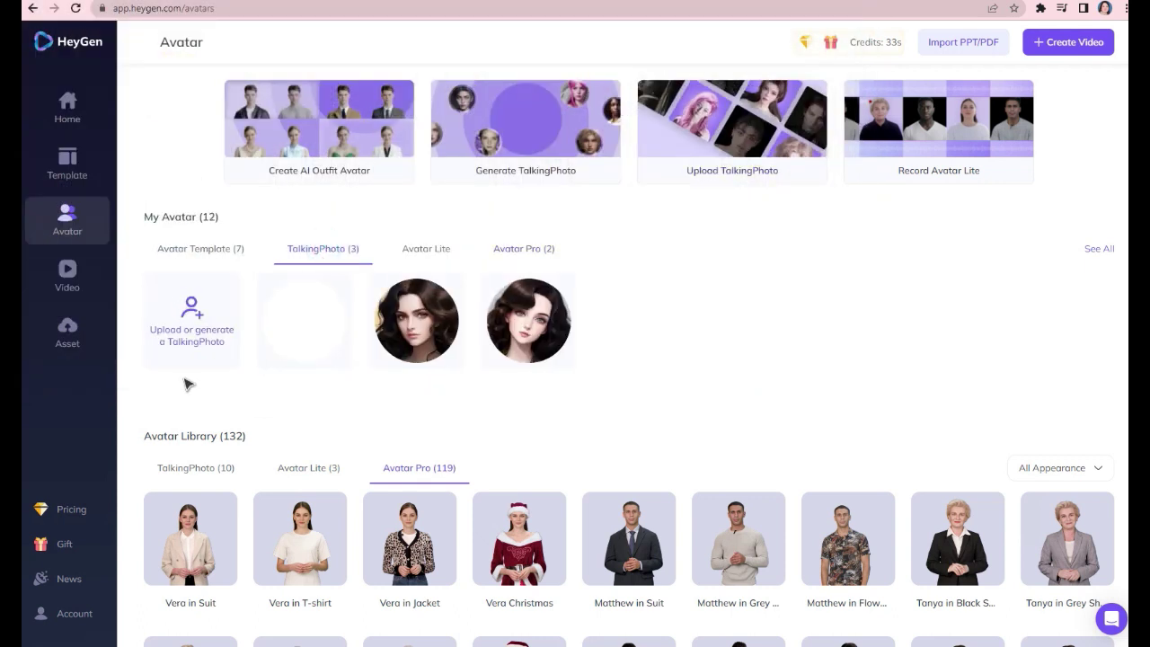
click(317, 315)
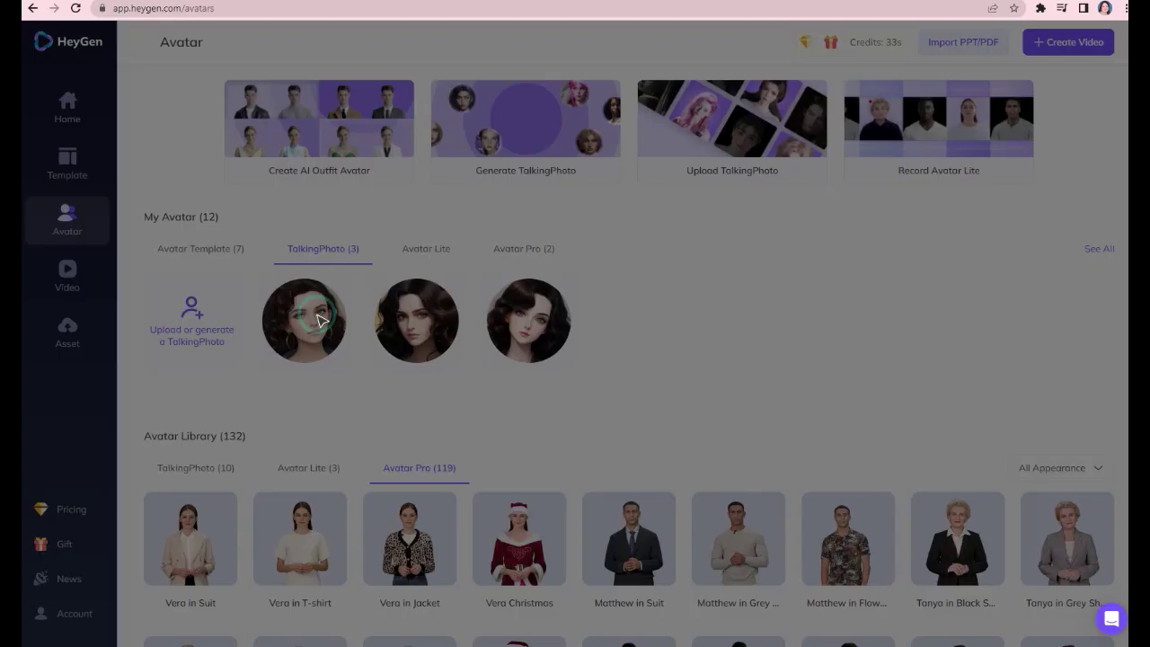
click(515, 522)
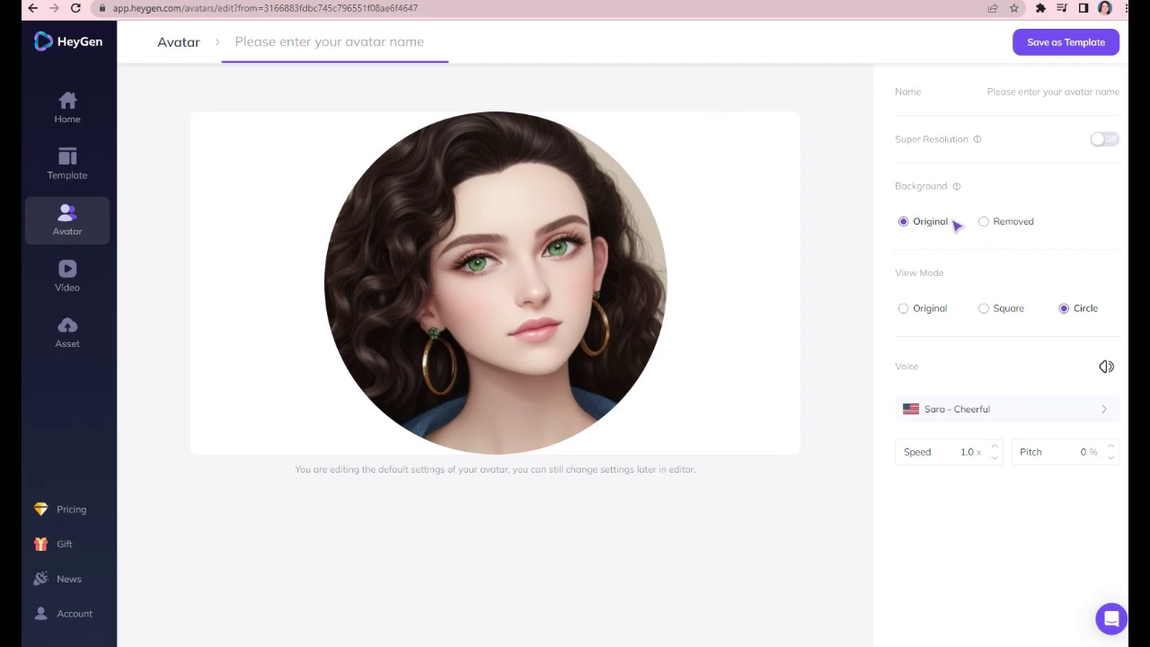
Compare the avatar's Removed and Original backgrounds and set the background to Removed
click(989, 223)
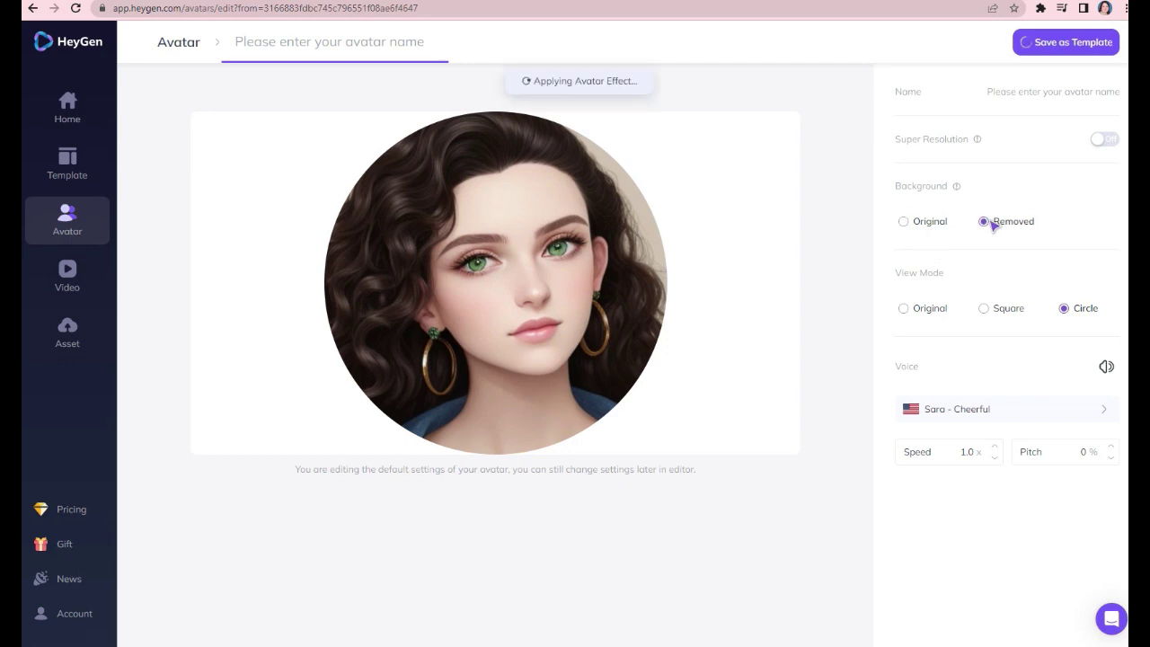
click(905, 221)
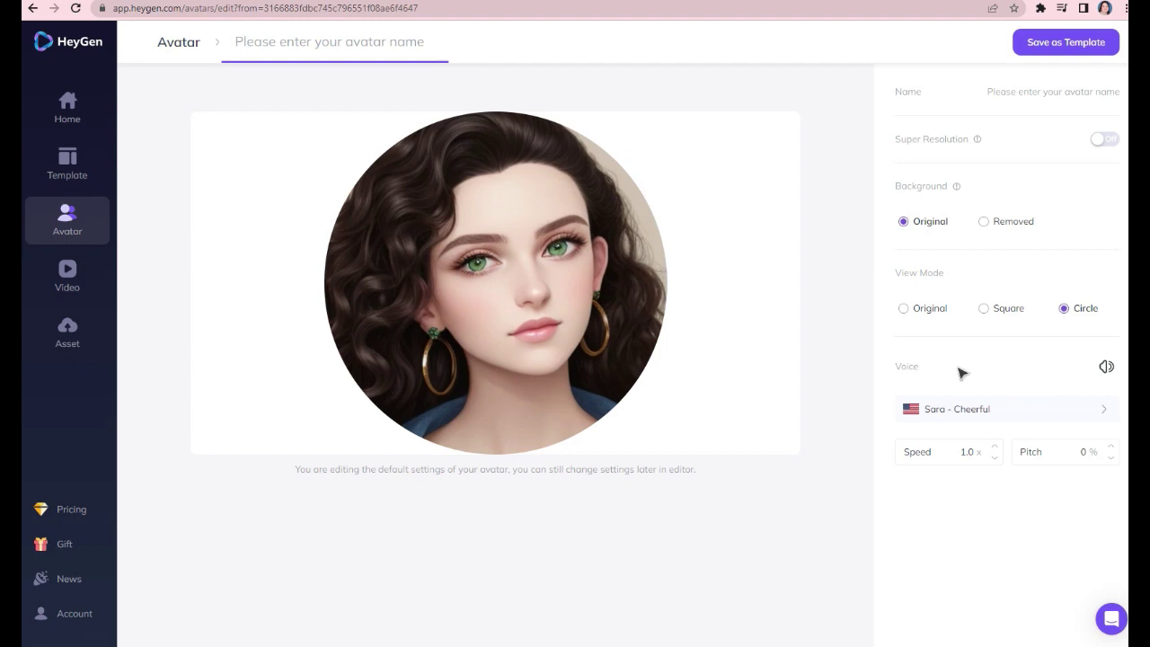
click(986, 223)
Compare the Square and Original view modes, set the avatar to Circle, and save it as a template
click(987, 309)
click(902, 309)
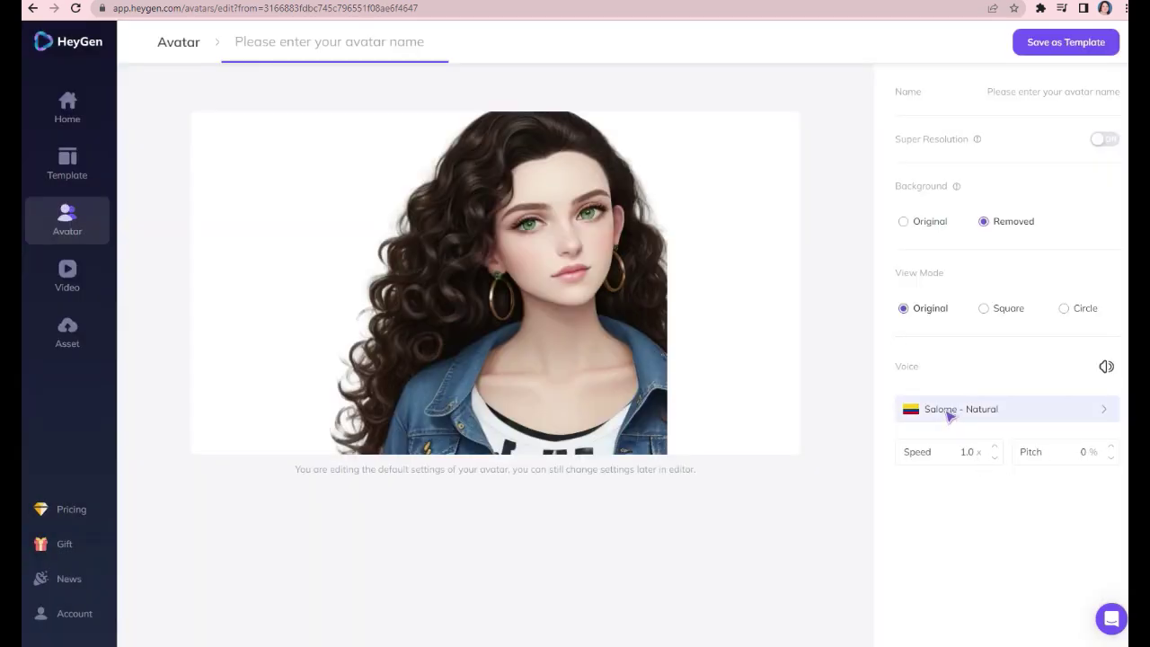
click(992, 310)
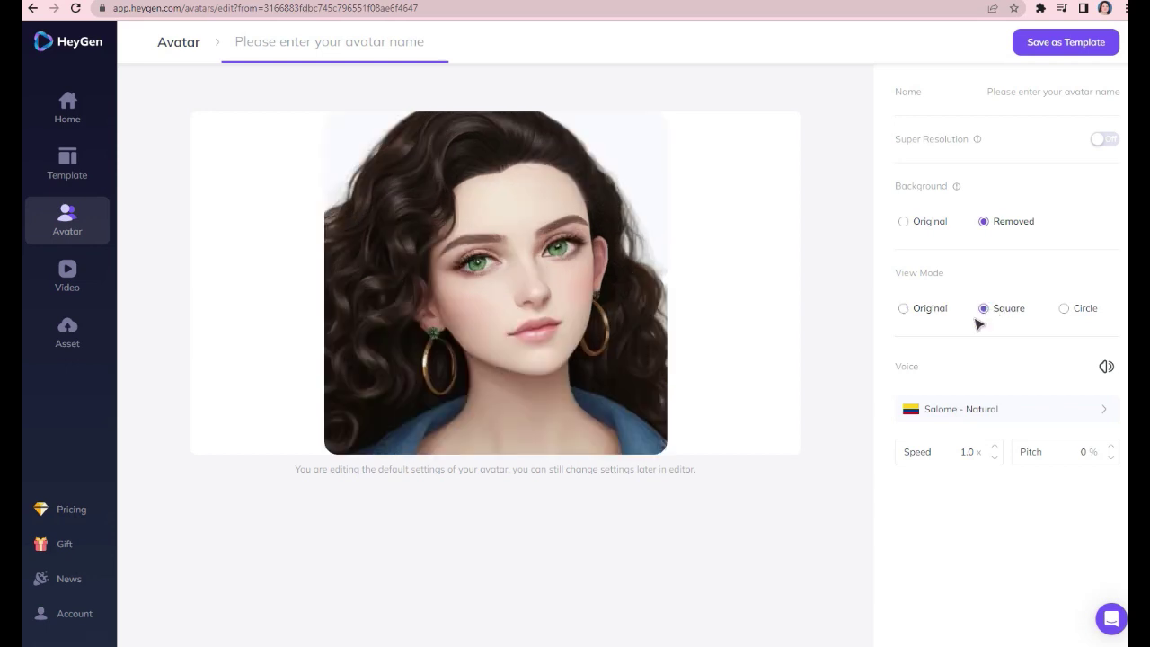
click(1064, 308)
click(1071, 42)
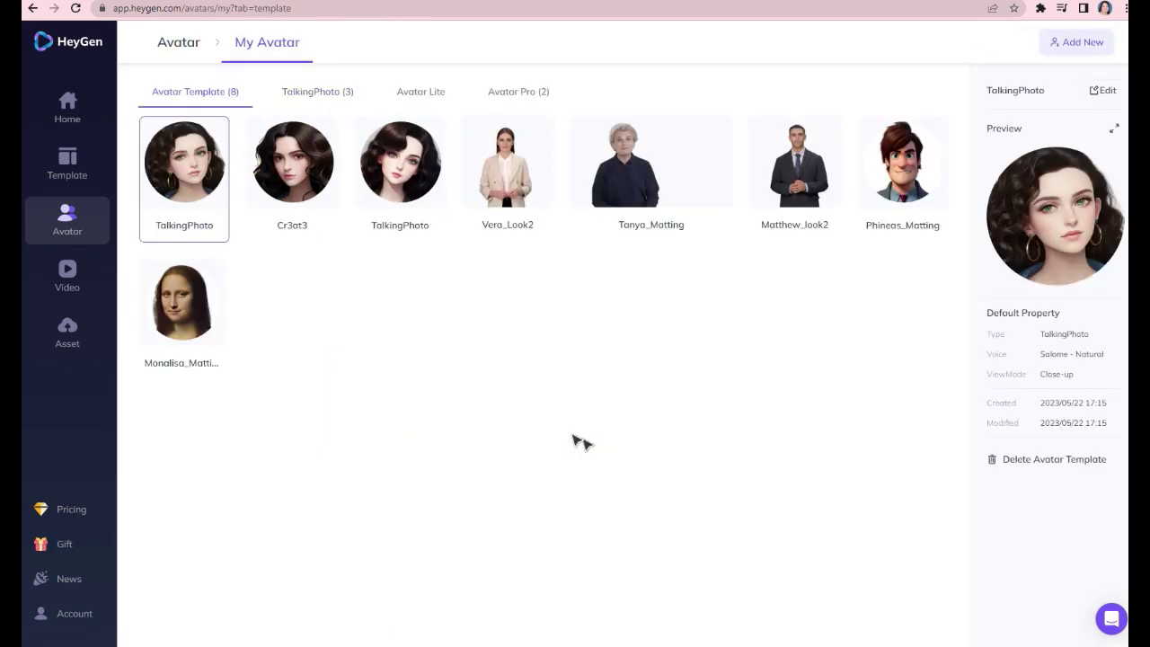
Create a landscape video with the new TalkingPhoto template and place the avatar in the canvas's lower-left corner
mouse_move(199, 196)
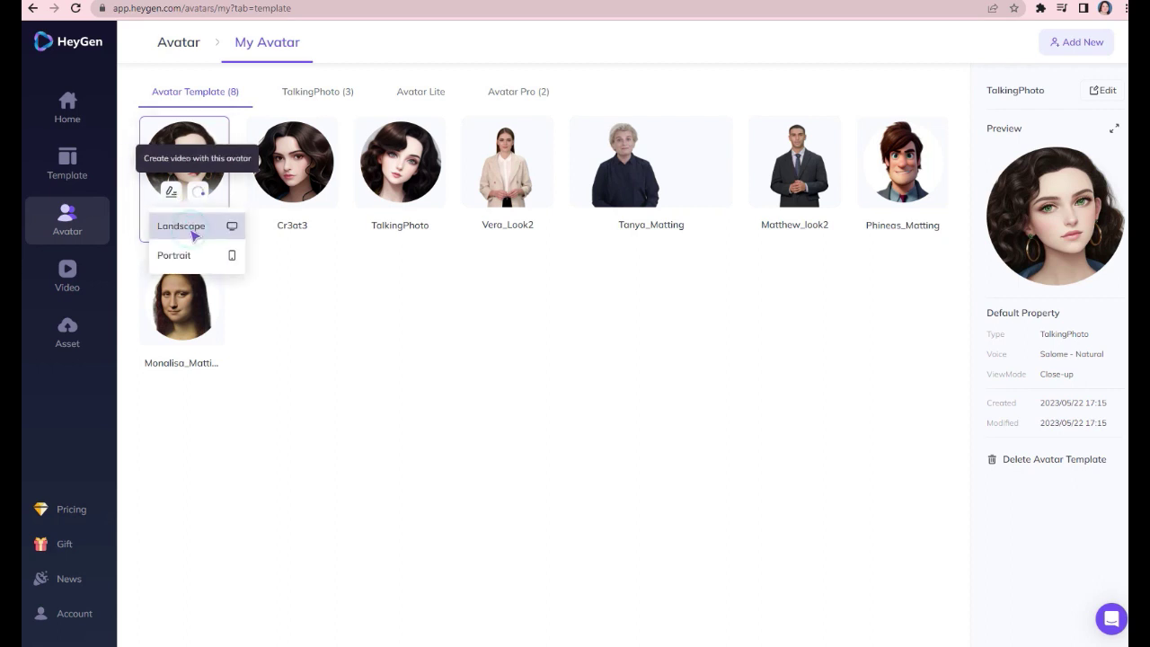
click(188, 226)
drag(721, 258, 510, 324)
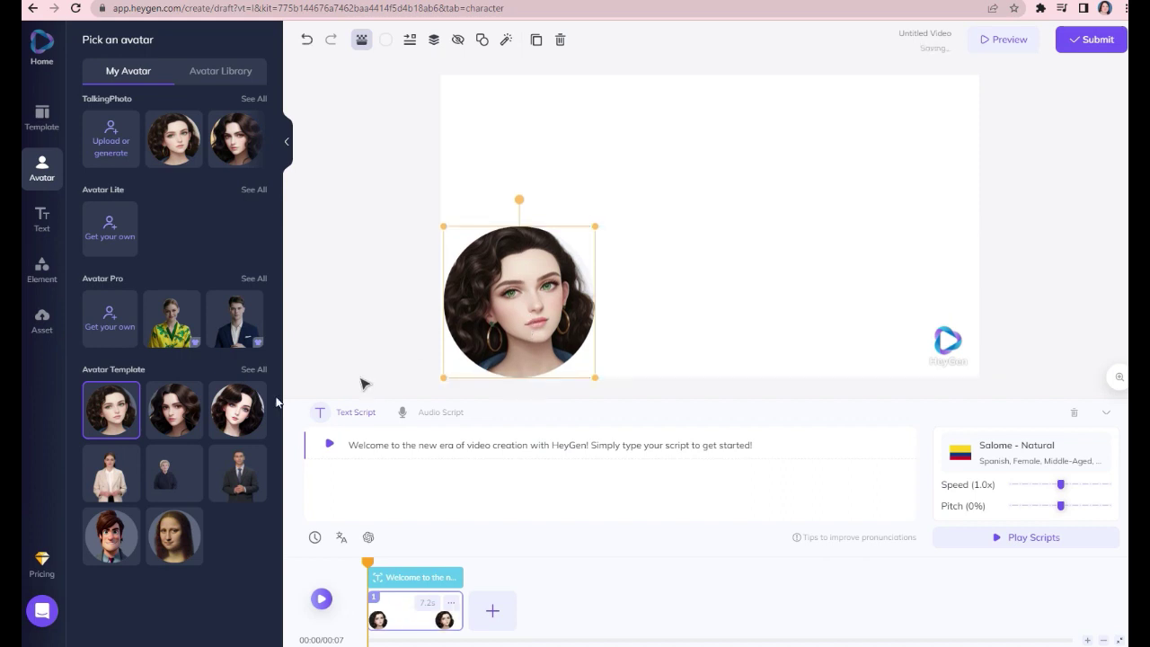
Add the 13-second coastal town clip from the stock videos as a full-canvas background behind the avatar
click(43, 274)
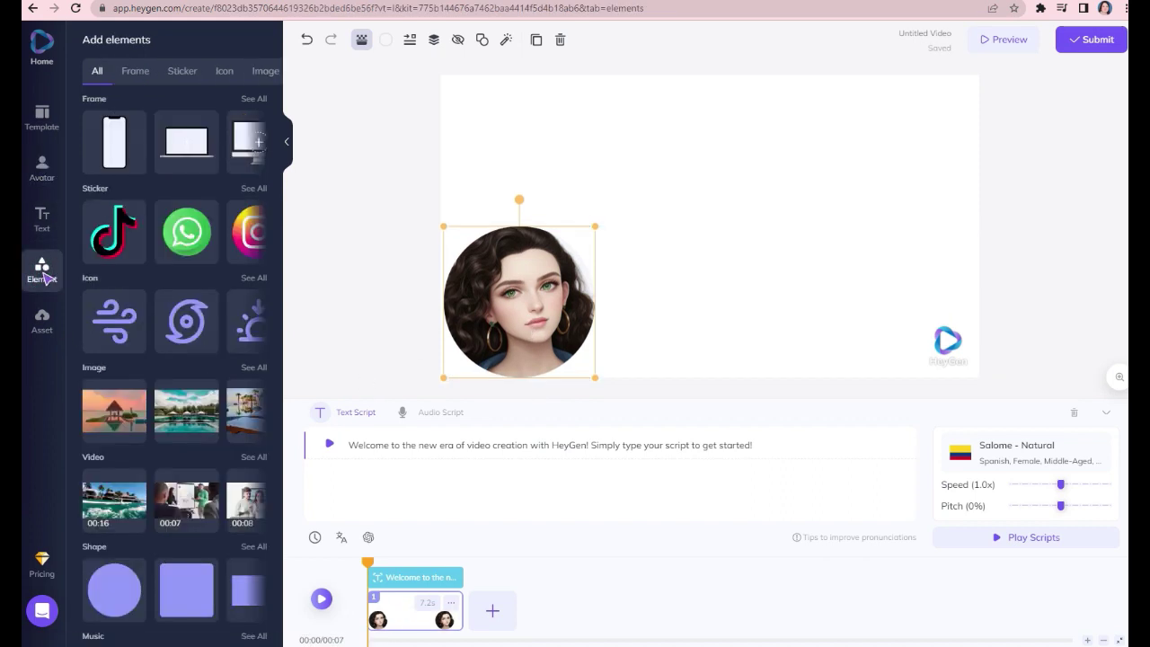
scroll(252, 508, down, 2)
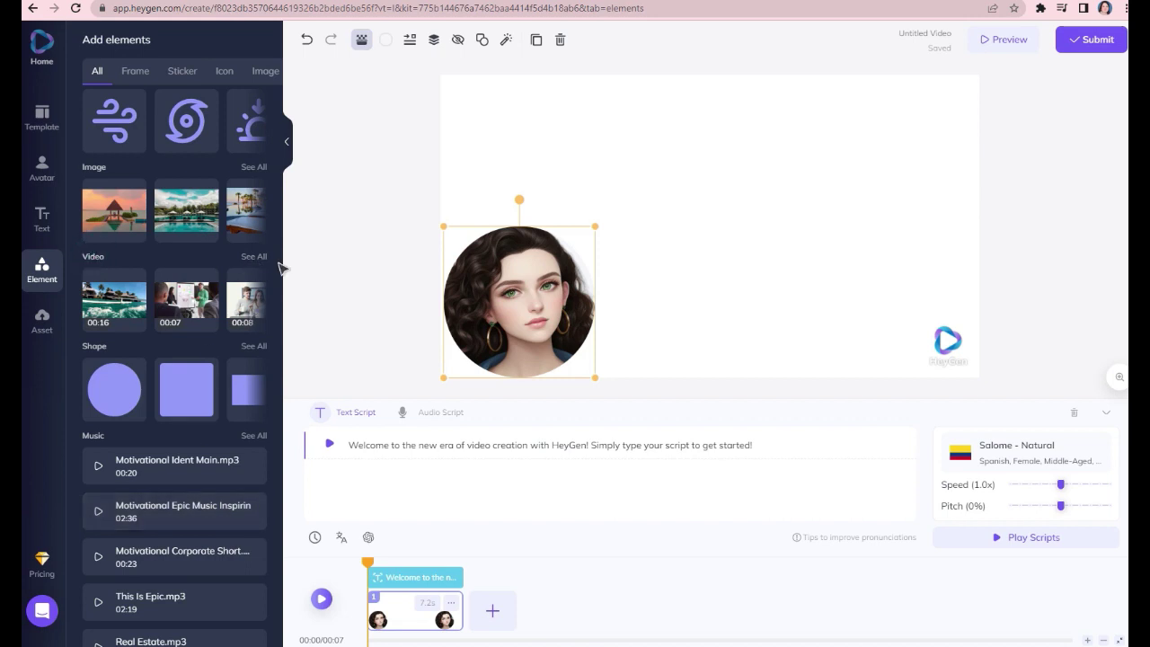
click(253, 256)
click(255, 280)
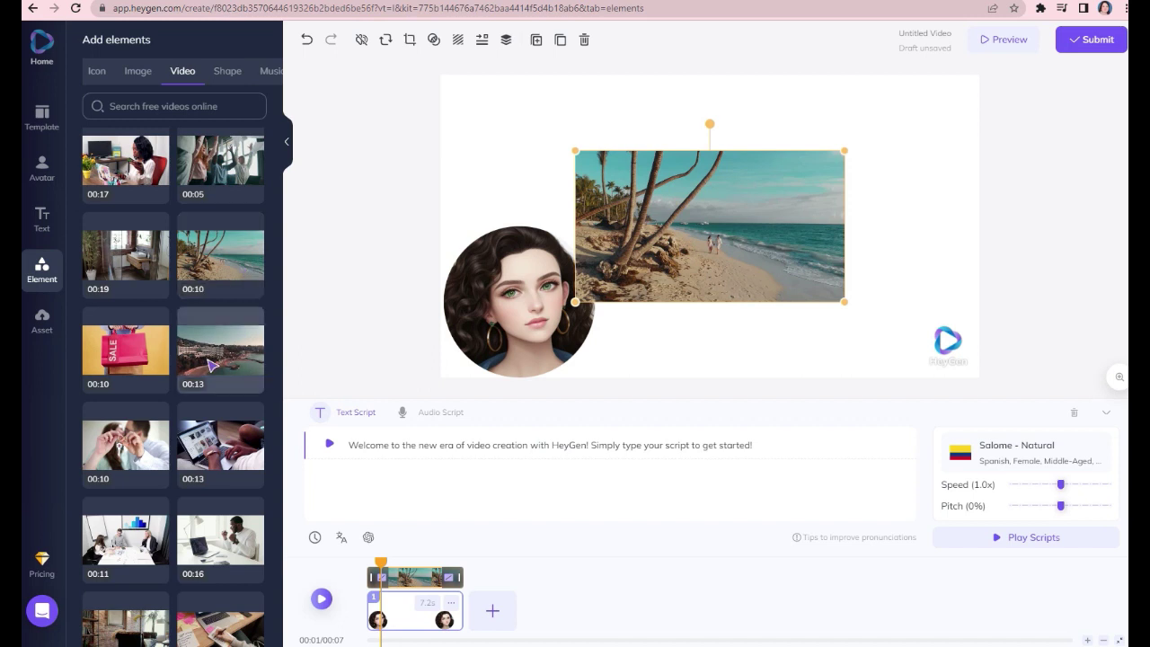
drag(209, 364, 556, 247)
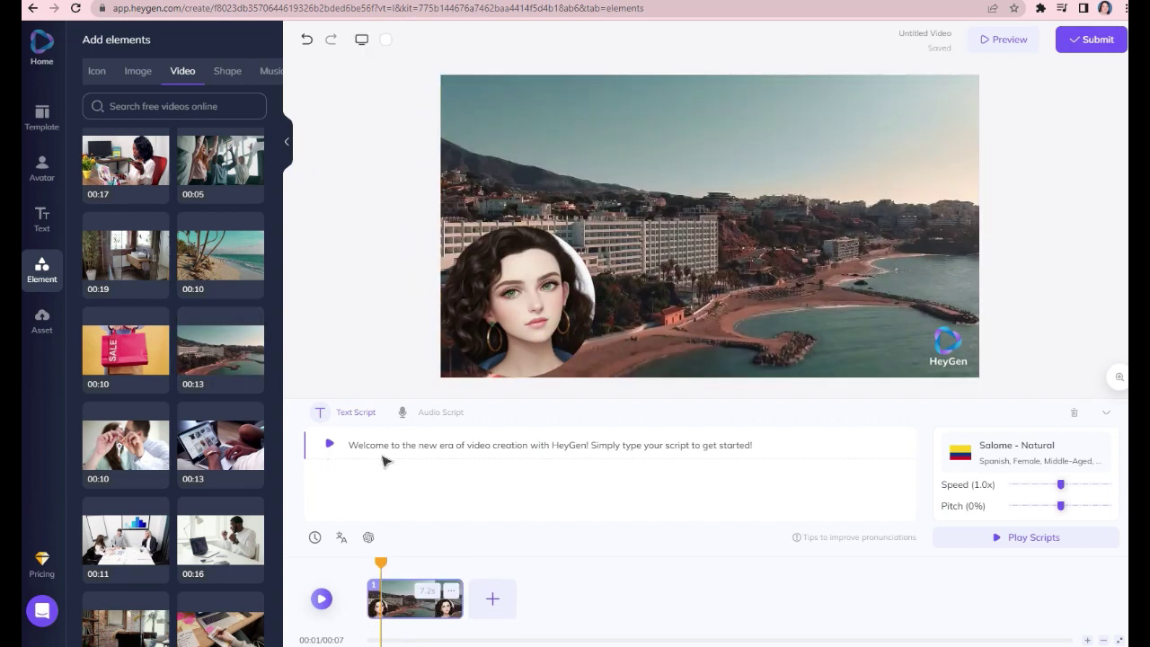
Replace the script with "Bienvenidos a nuestro exclusivo hotel, nos complace tenerlos como nuestros distinguidos huéspedes y esperamos que disfruten al máximo de su instancia con nosotros."
drag(763, 446, 286, 458)
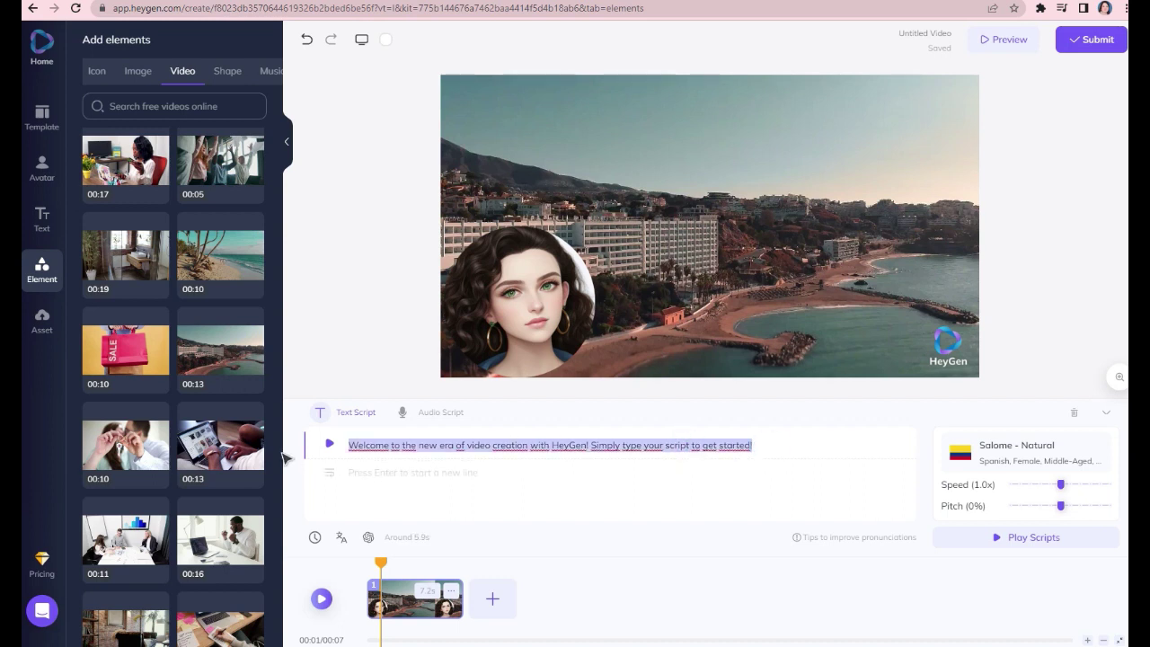
key(BackSpace)
text(Bienvenidos a nuestro exclusivo hotel, nos complace tenerlos como nuestros distinguidos huéspedes y esperamos que disfruten al máximo de su  instancia con nosotros.)
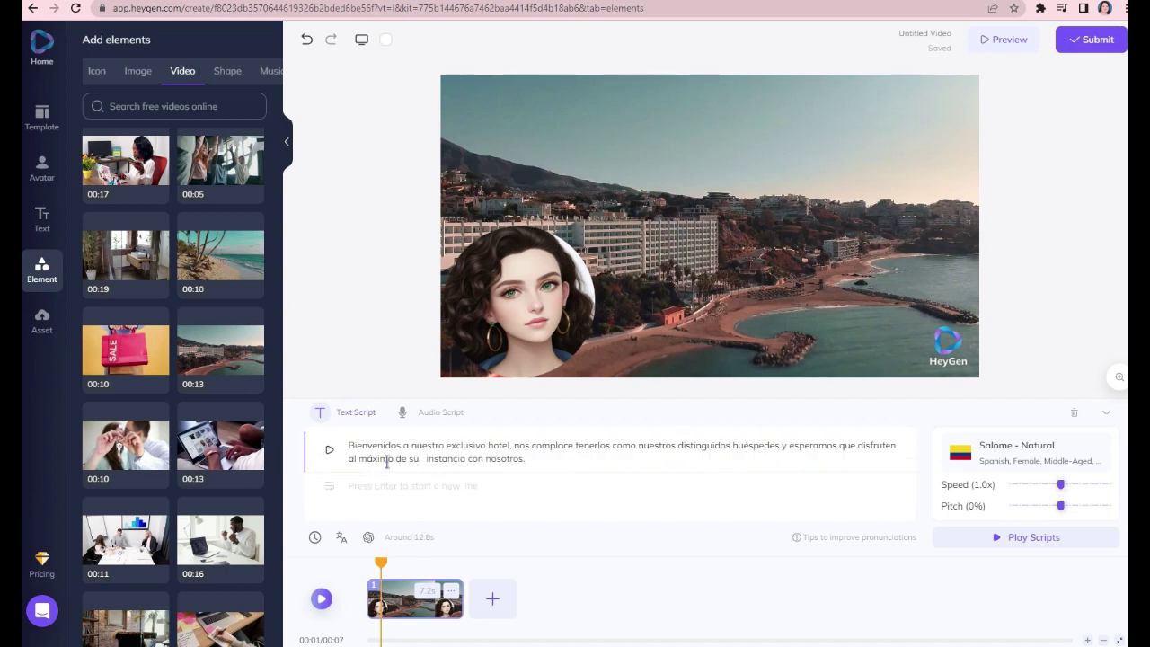
Preview the hotel welcome video from its beginning, and return to the editor
drag(381, 564, 368, 564)
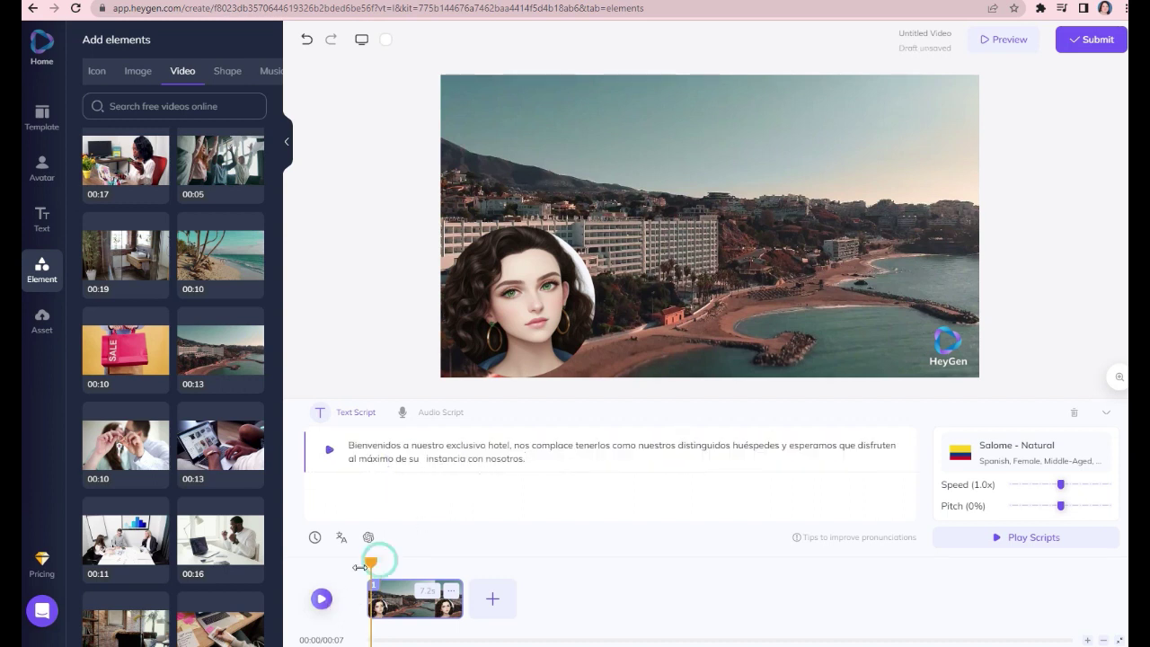
click(1013, 39)
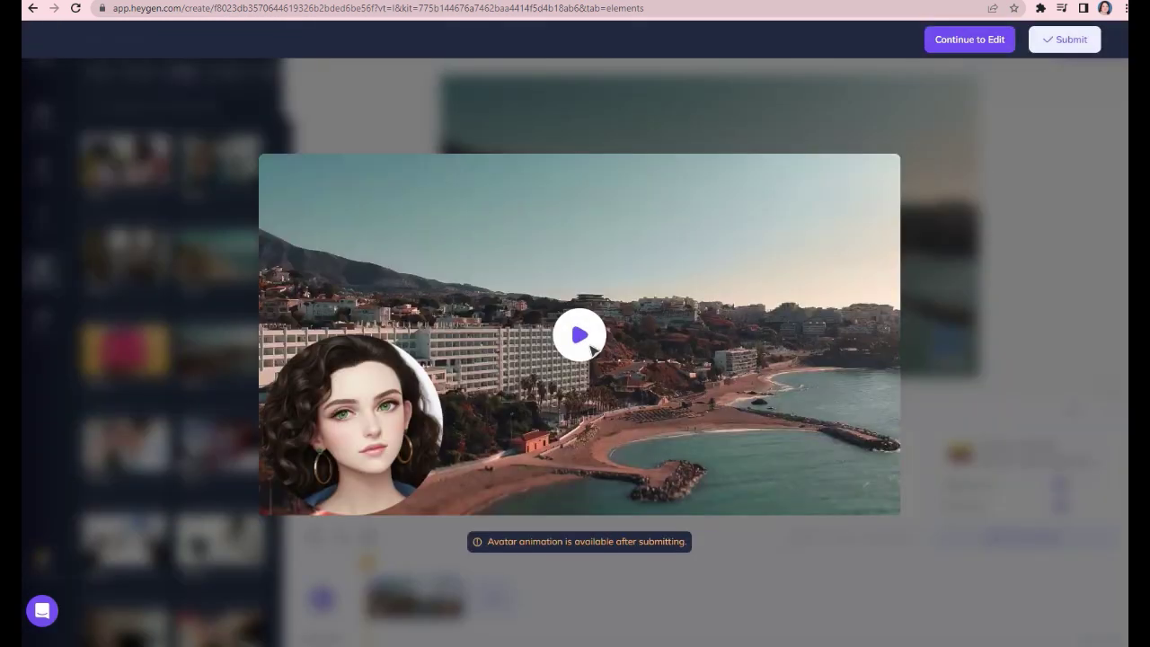
click(580, 337)
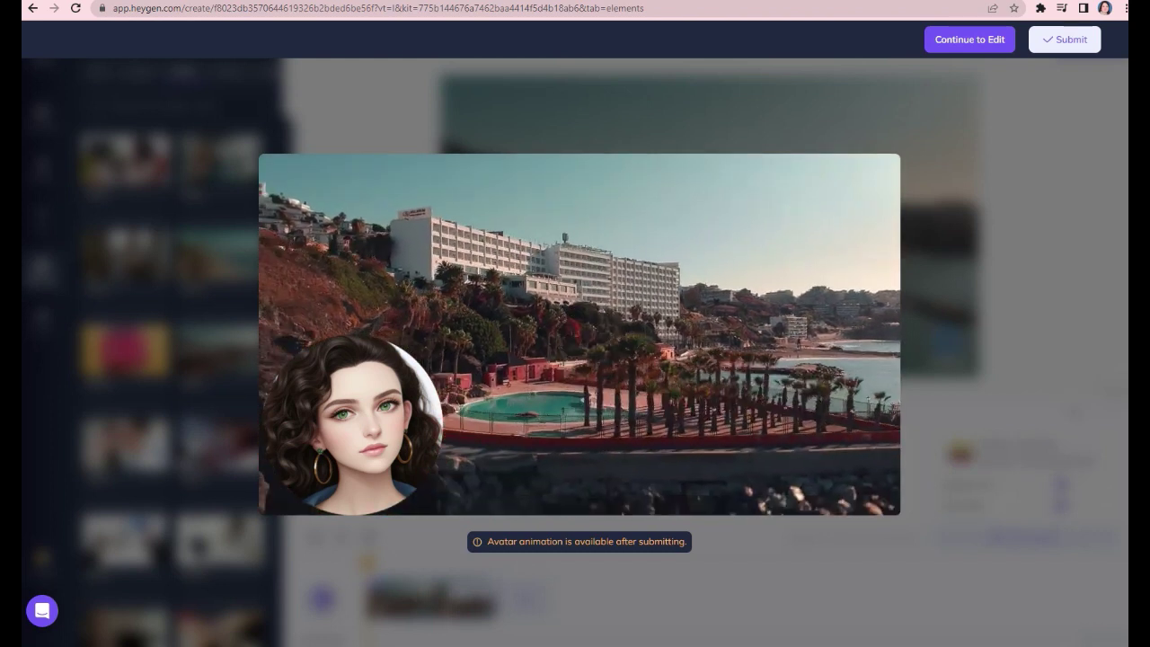
click(1063, 329)
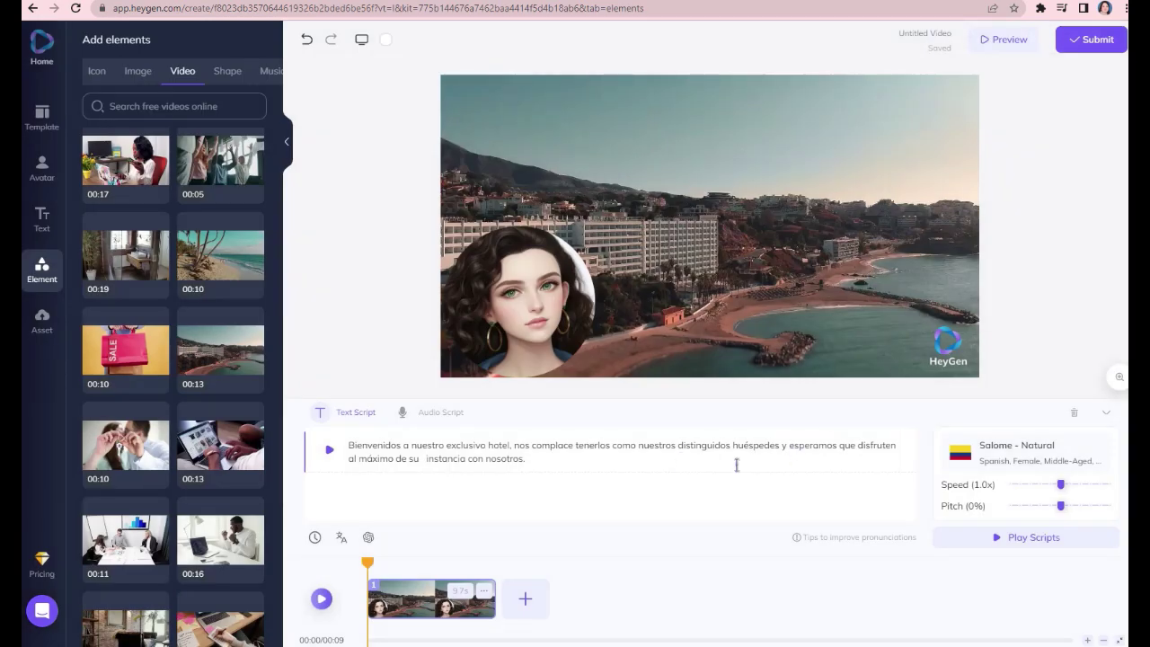
Submit the hotel welcome video for rendering
click(1091, 39)
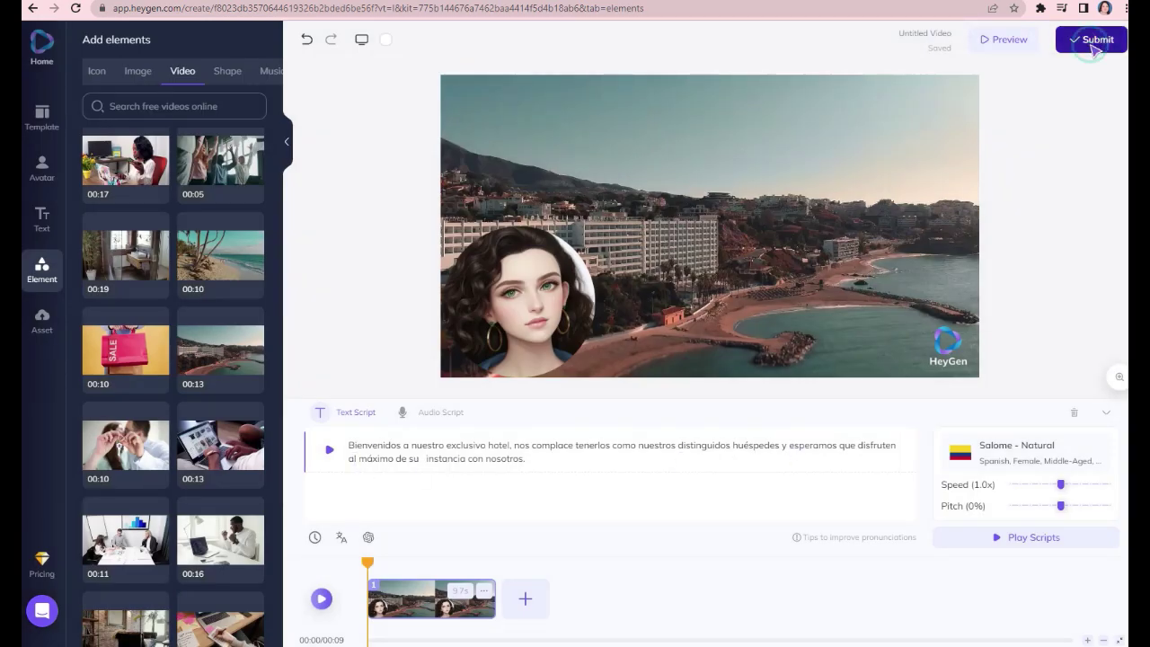
click(620, 391)
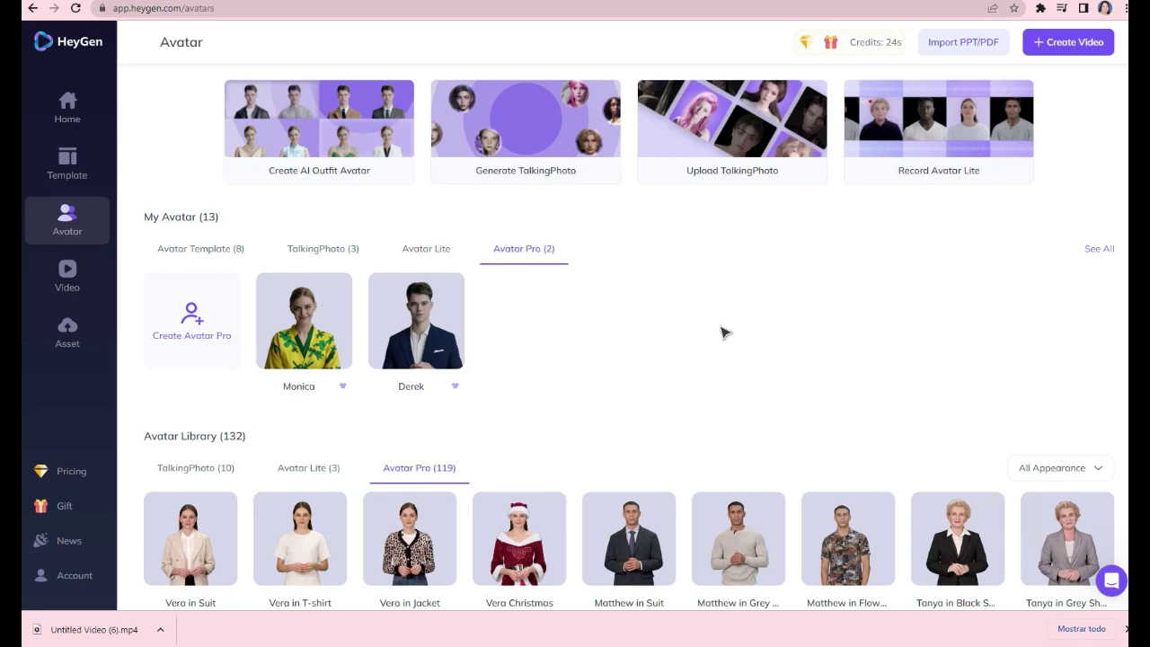
Generate AI TalkingPhotos from the prompt "Body Type: Slim, Average, Athletic, Heavyset"
click(573, 133)
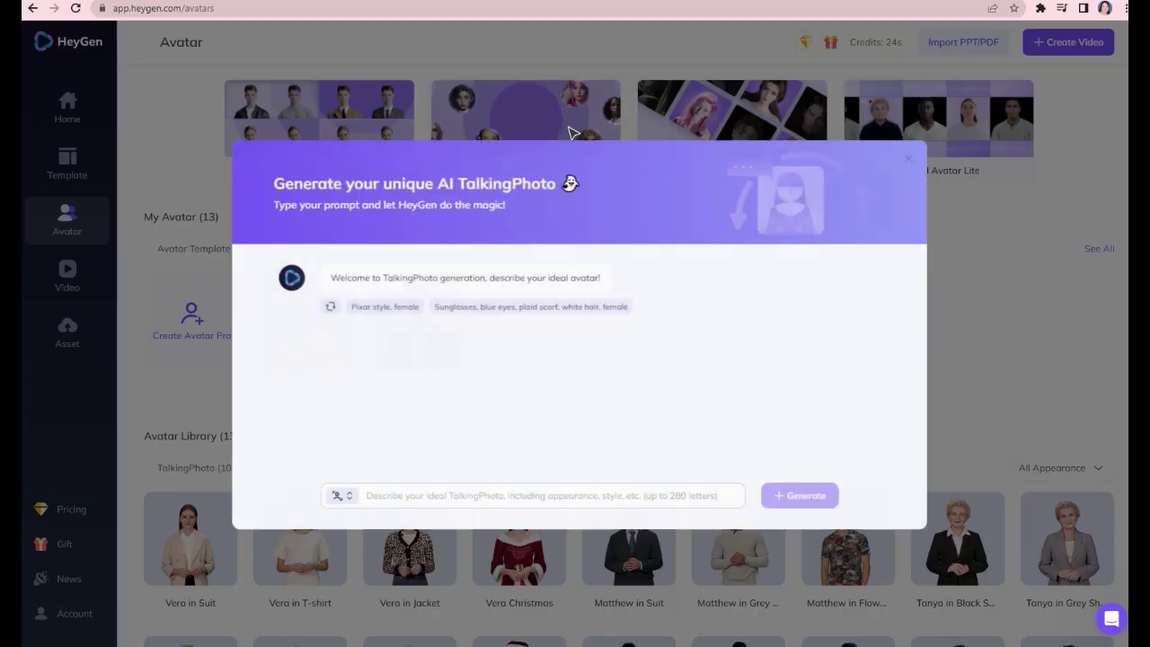
click(451, 495)
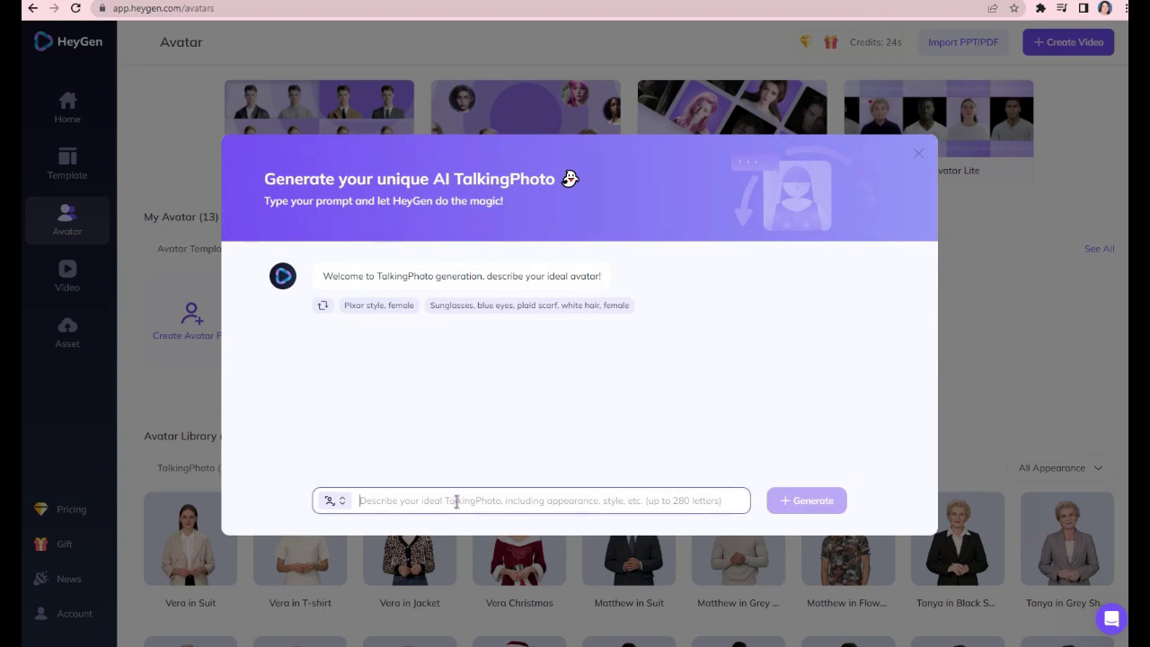
text(Body Type: Slim, Average, Athletic, Heavyset)
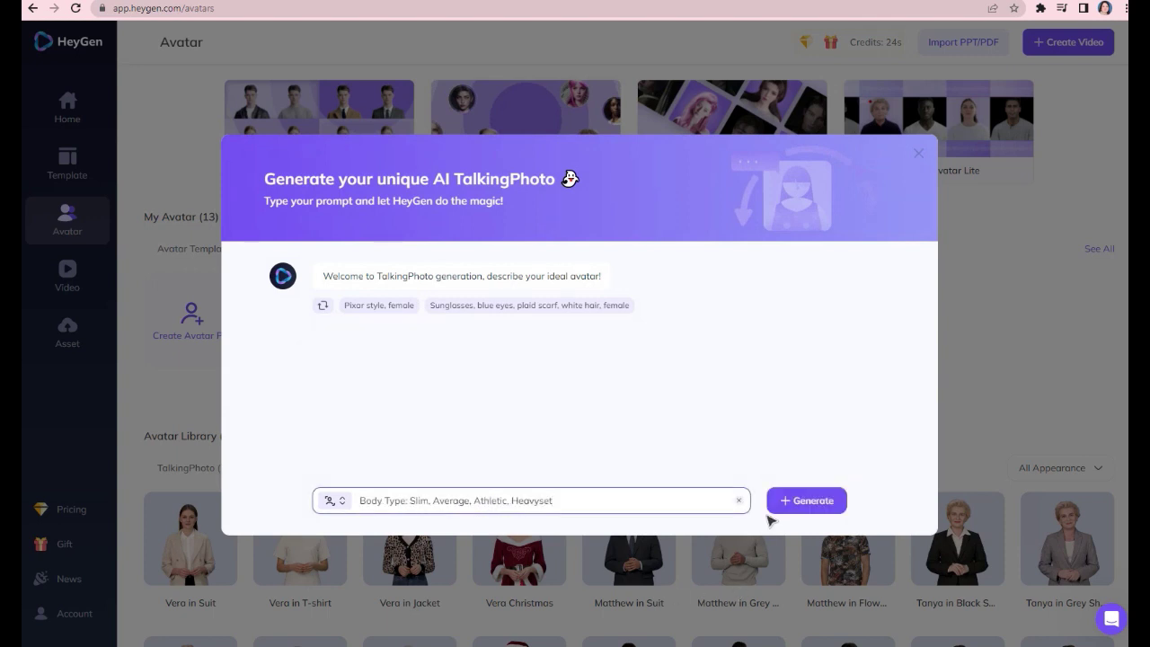
click(796, 505)
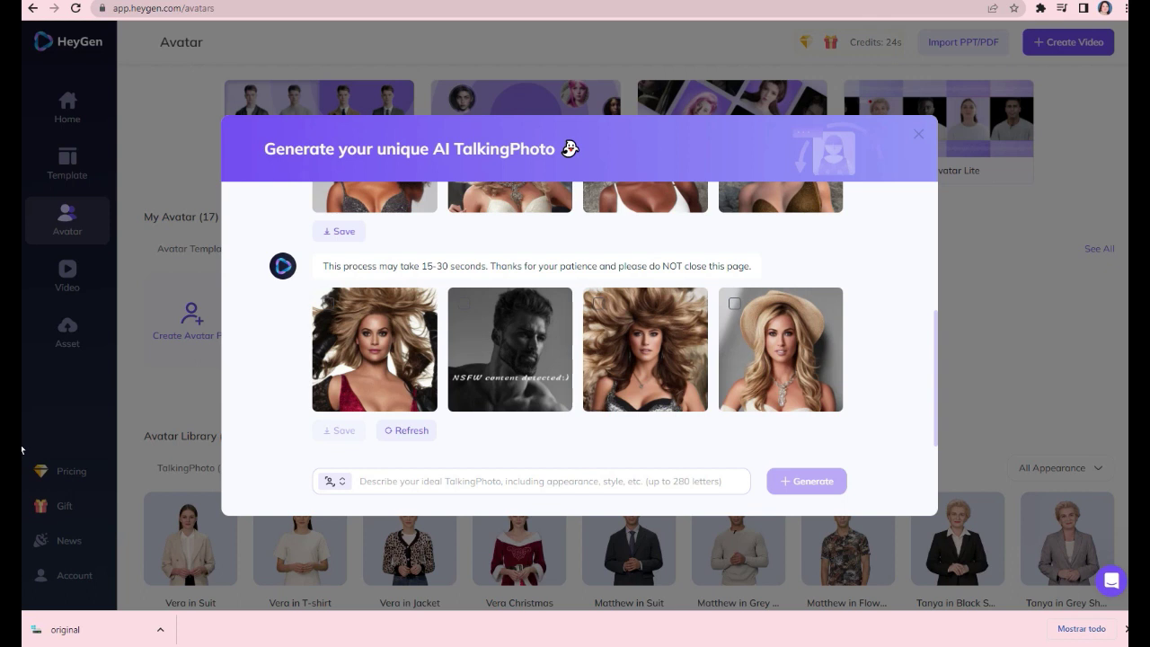
Select the generated photo of the blonde woman in a hat and use it in a portrait video
click(787, 375)
click(486, 330)
click(634, 338)
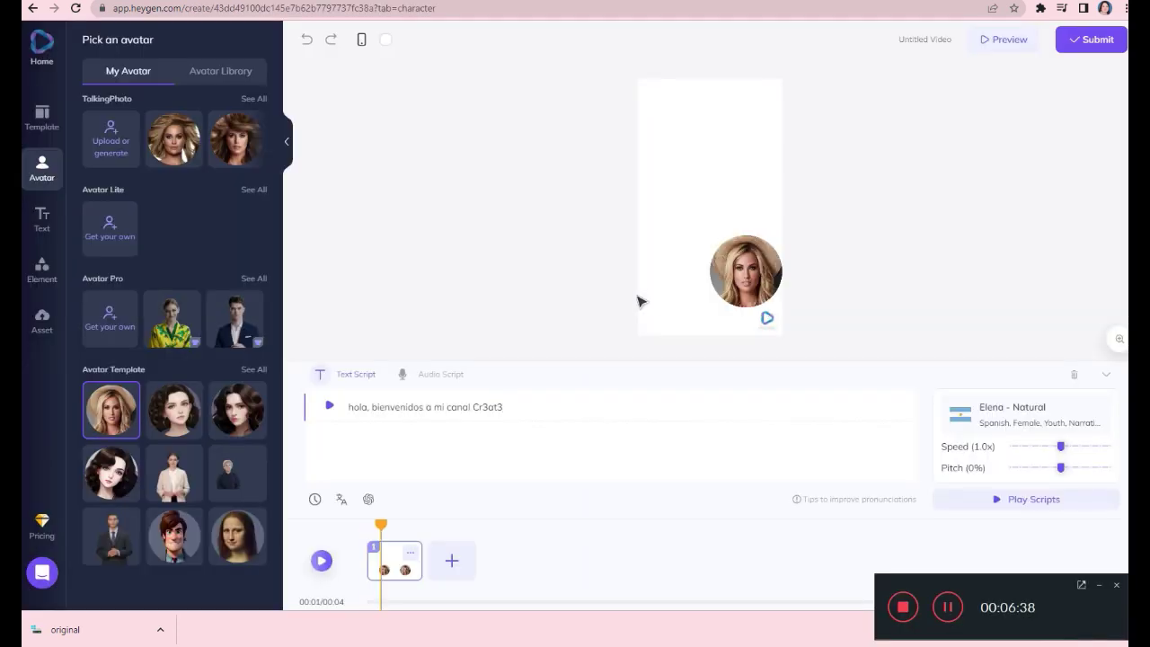
Browse the stock images and videos among the elements and place a stock video on the portrait canvas
click(41, 266)
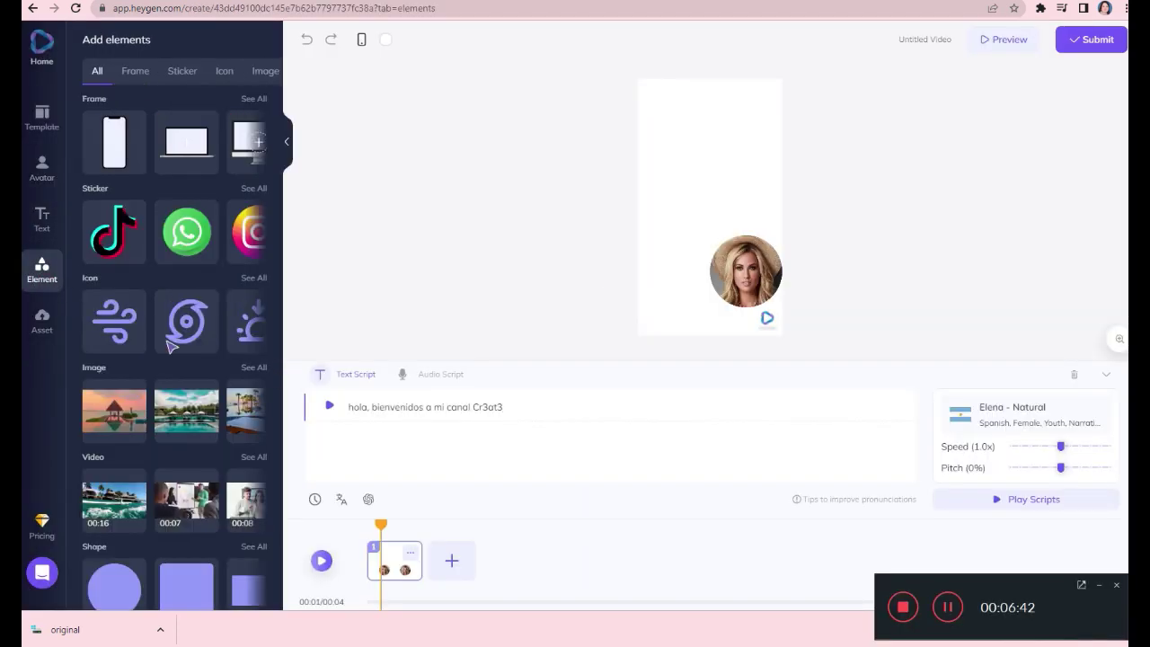
scroll(254, 378, down, 3)
scroll(216, 411, up, 2)
click(249, 232)
scroll(225, 360, down, 10)
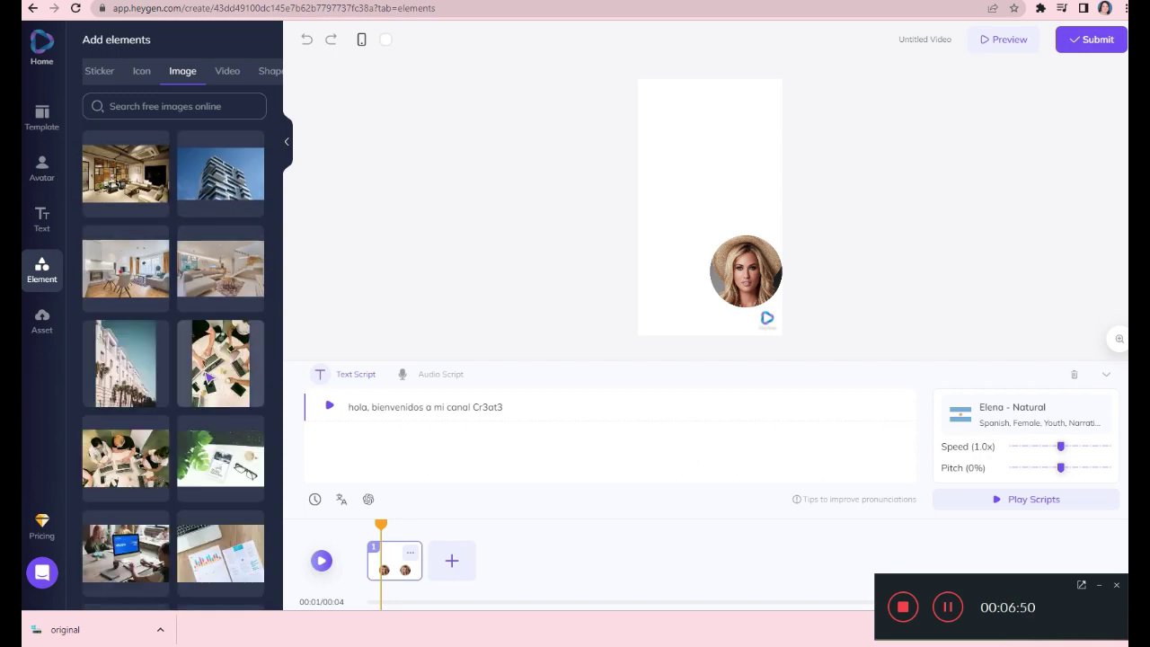
scroll(207, 377, down, 6)
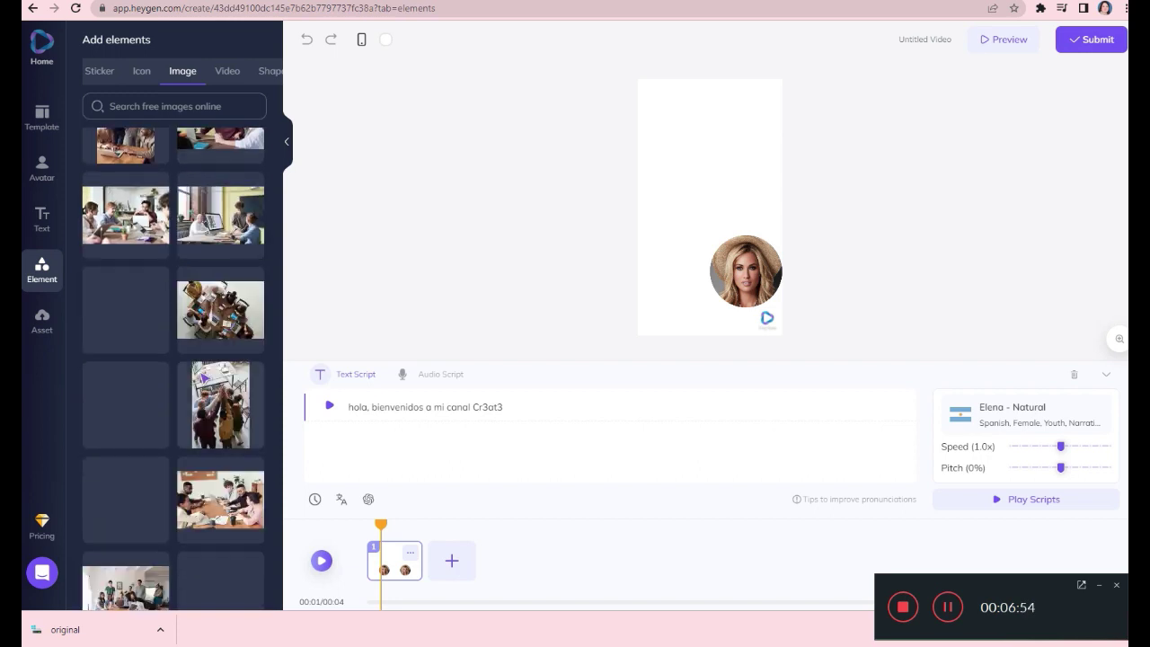
scroll(200, 373, down, 4)
scroll(207, 269, up, 2)
click(226, 72)
drag(221, 274, 650, 247)
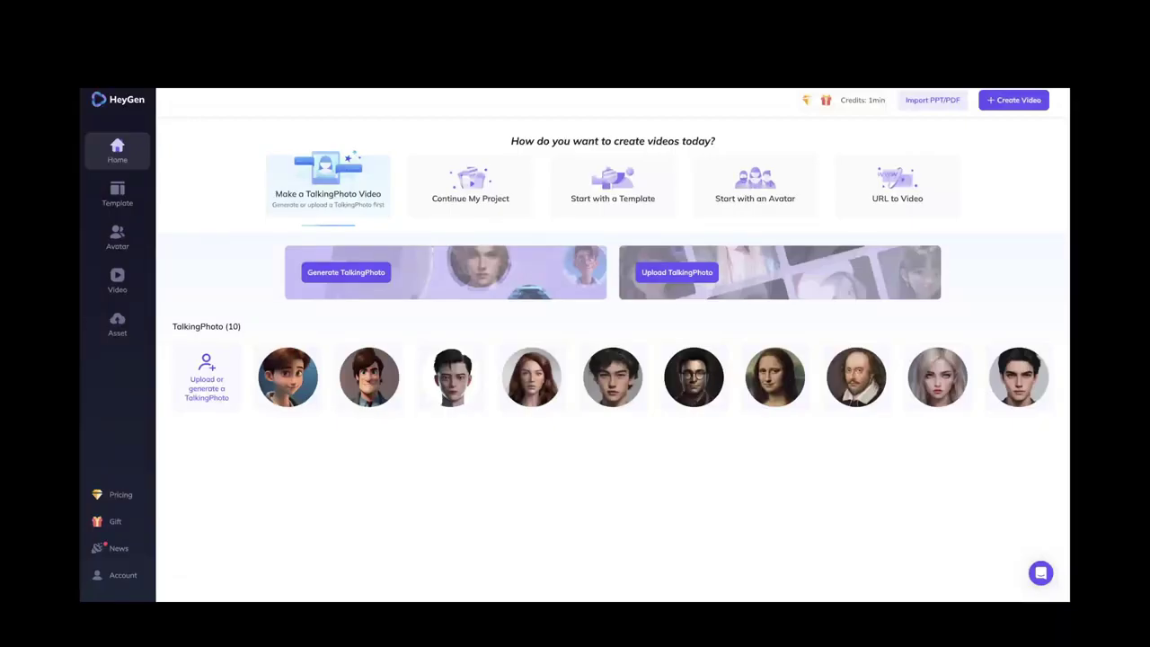
Start recording an Avatar Lite, with the quiet recording environment and good lighting requirements confirmed
click(117, 191)
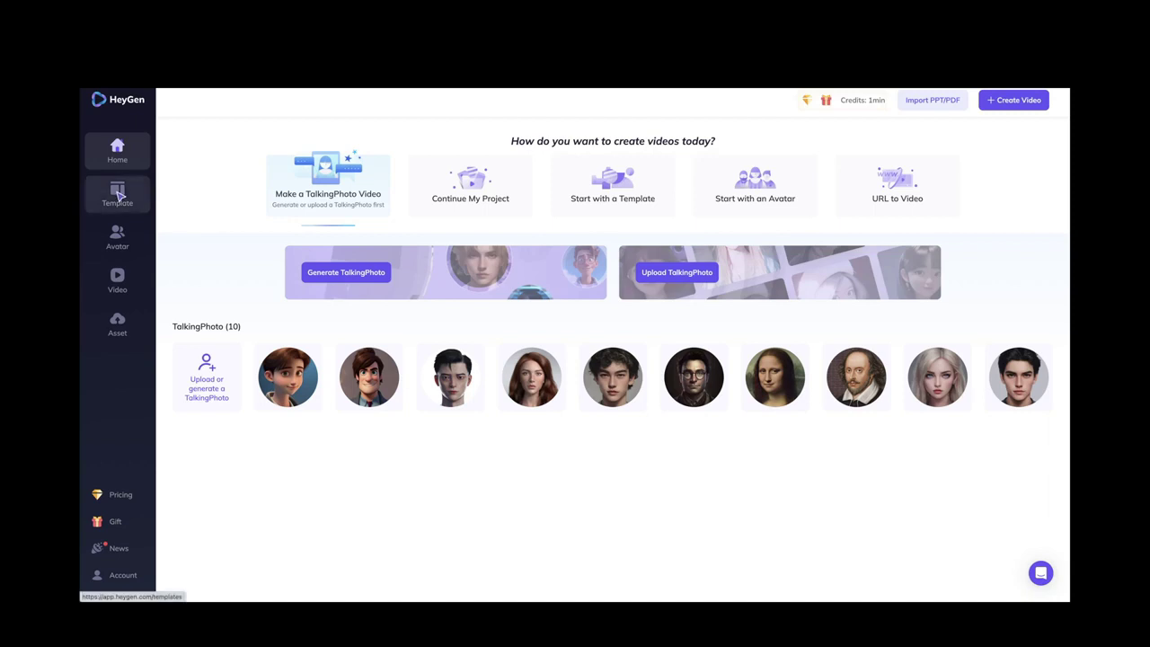
click(124, 238)
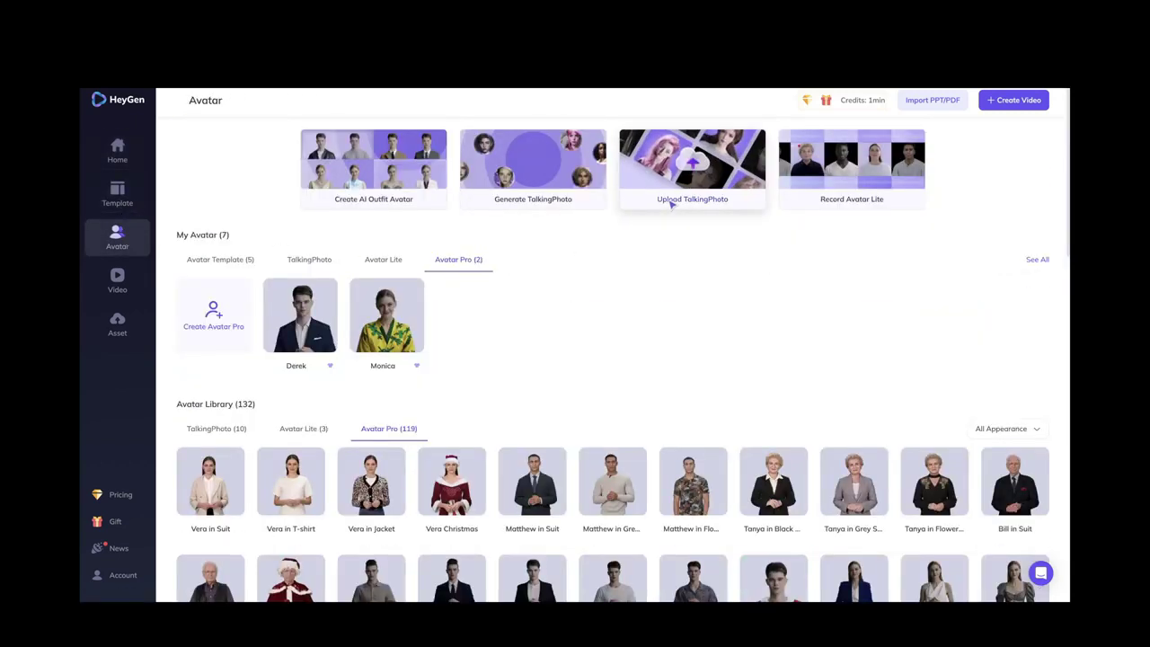
click(803, 204)
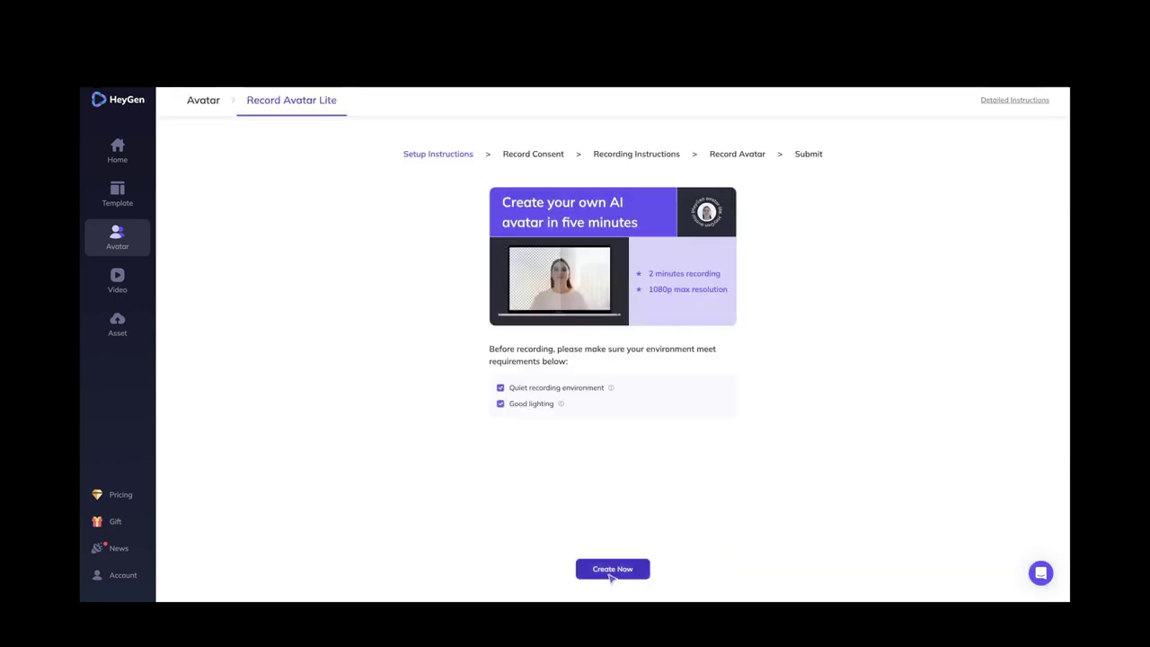
click(612, 576)
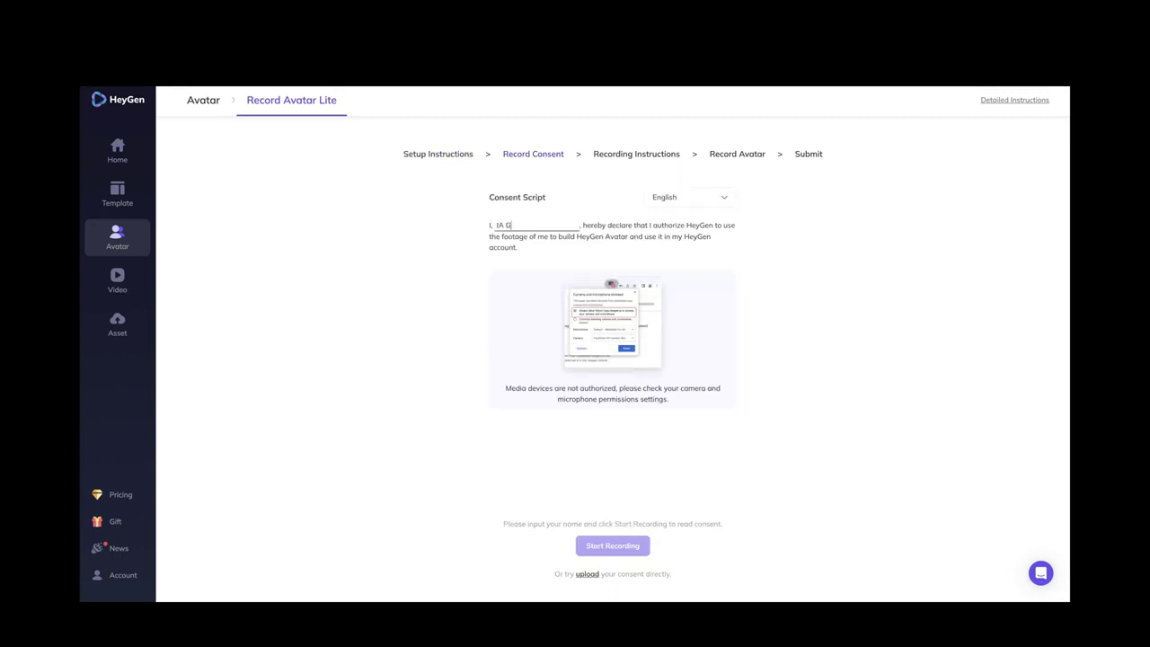
Set the consent script language to Spanish and upload INTRO.mp4 as the consent video
click(707, 242)
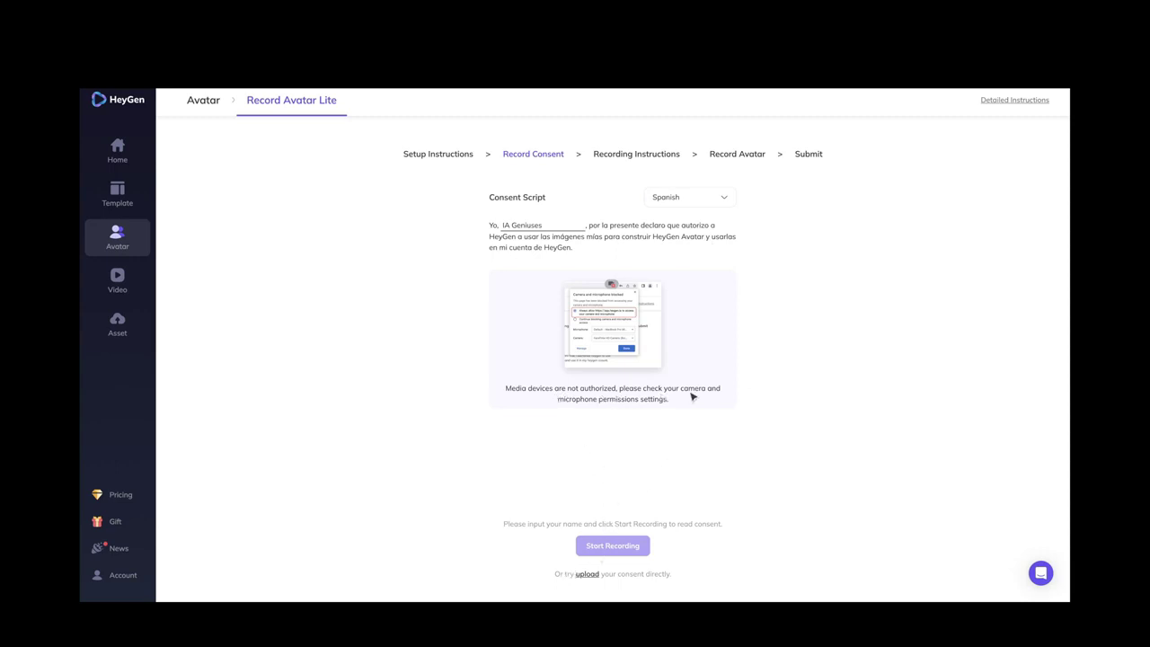
click(588, 574)
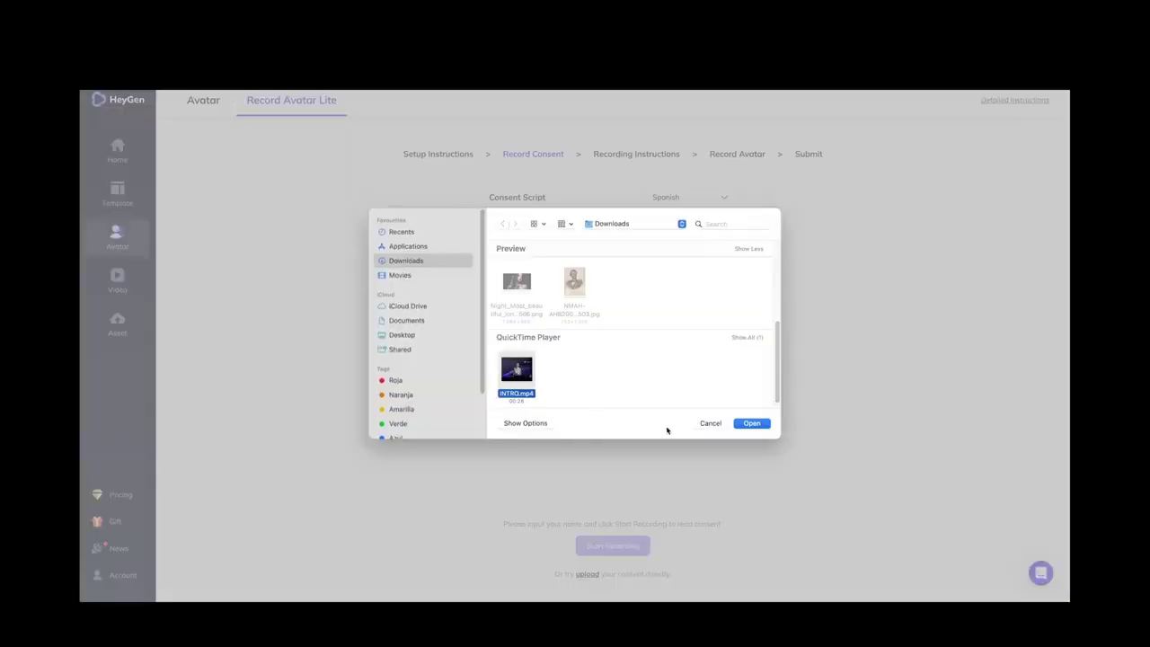
click(751, 423)
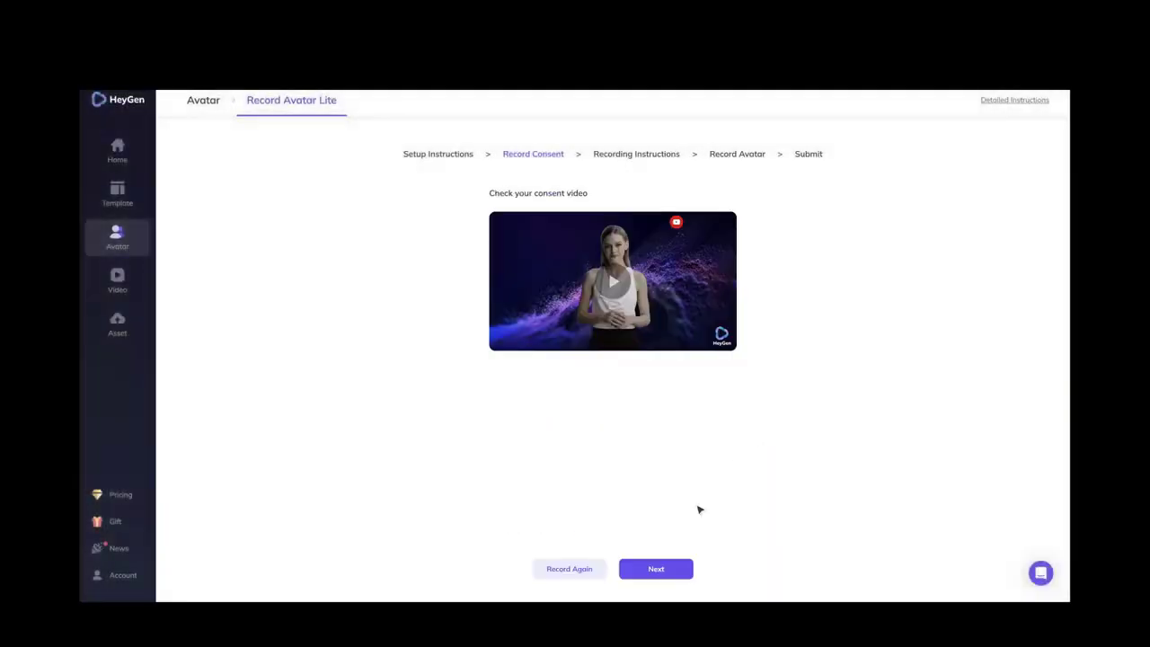
click(657, 571)
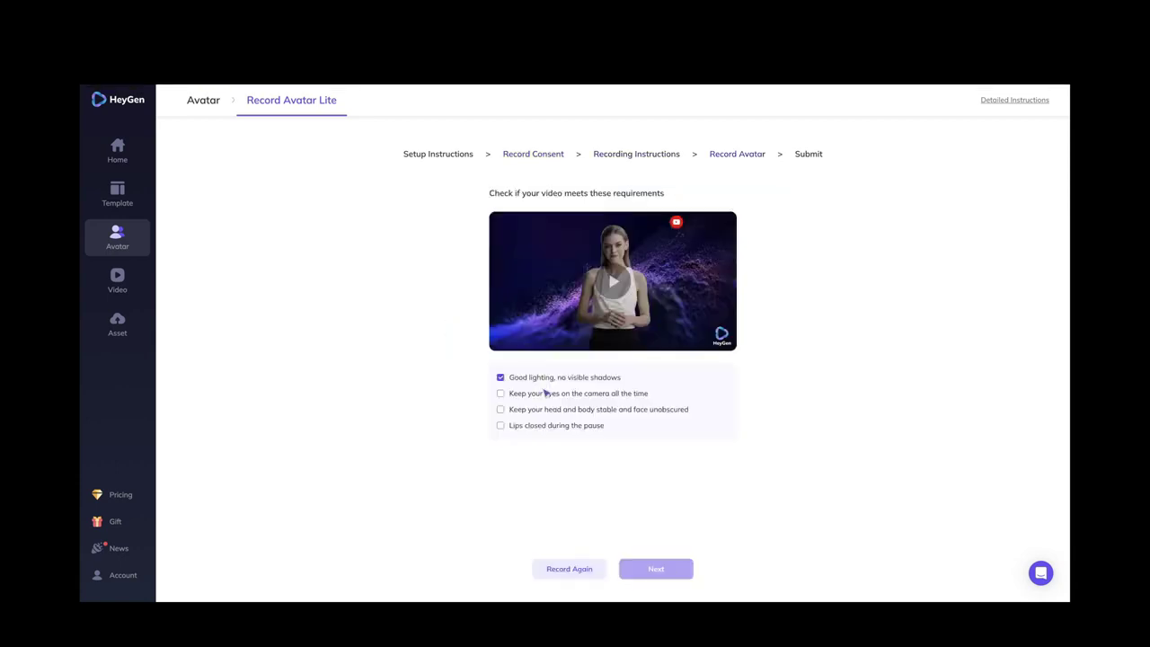
Confirm that the avatar video meets the requirements for eyes on camera, stable head and body with face unobscured, and lips closed during the pause
click(544, 394)
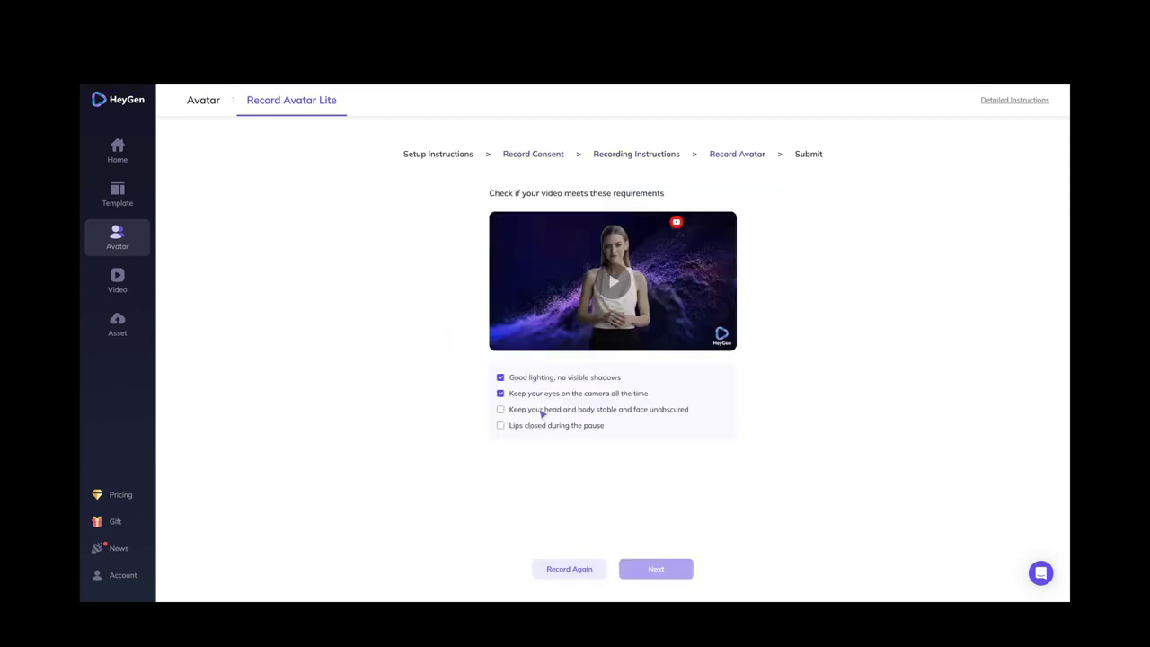
click(544, 410)
click(545, 426)
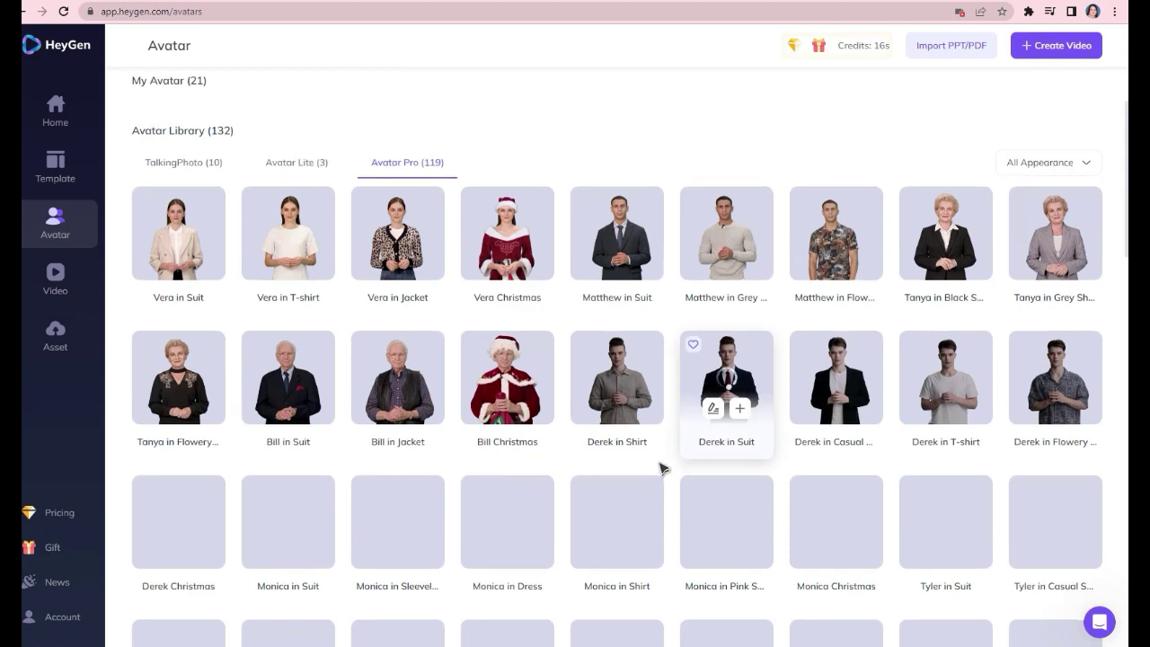
Start an avatar template from Monica in Sleeveless in the Avatar Pro library and apply the first FaceSwap face without a demo label
scroll(662, 463, down, 3)
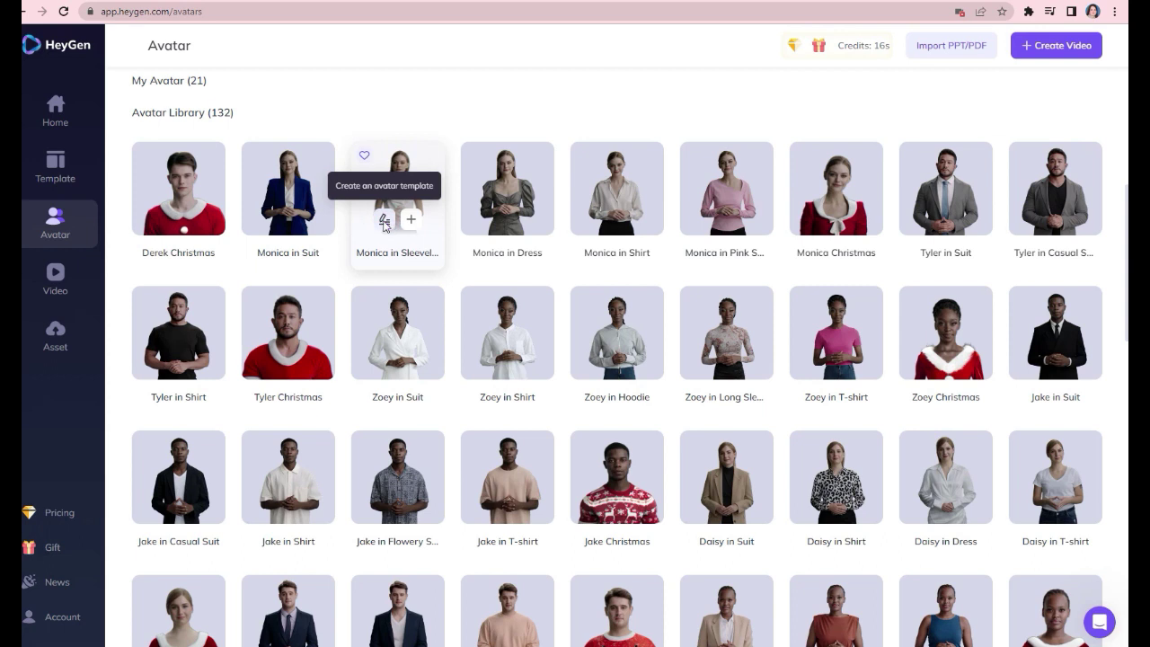
click(385, 221)
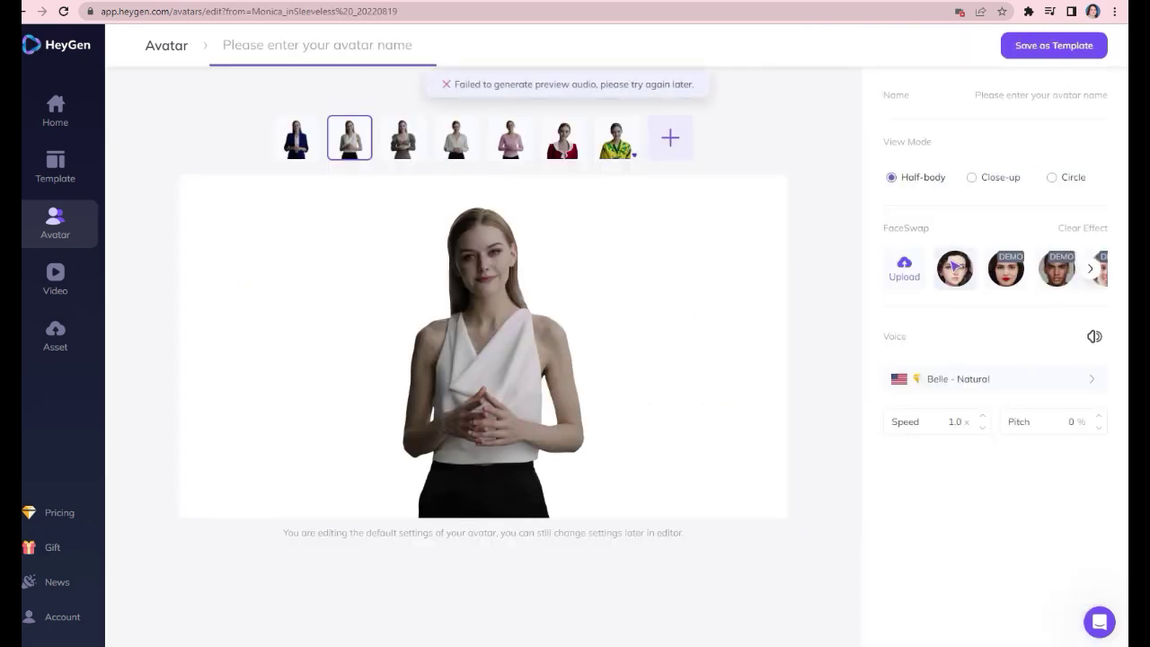
click(957, 270)
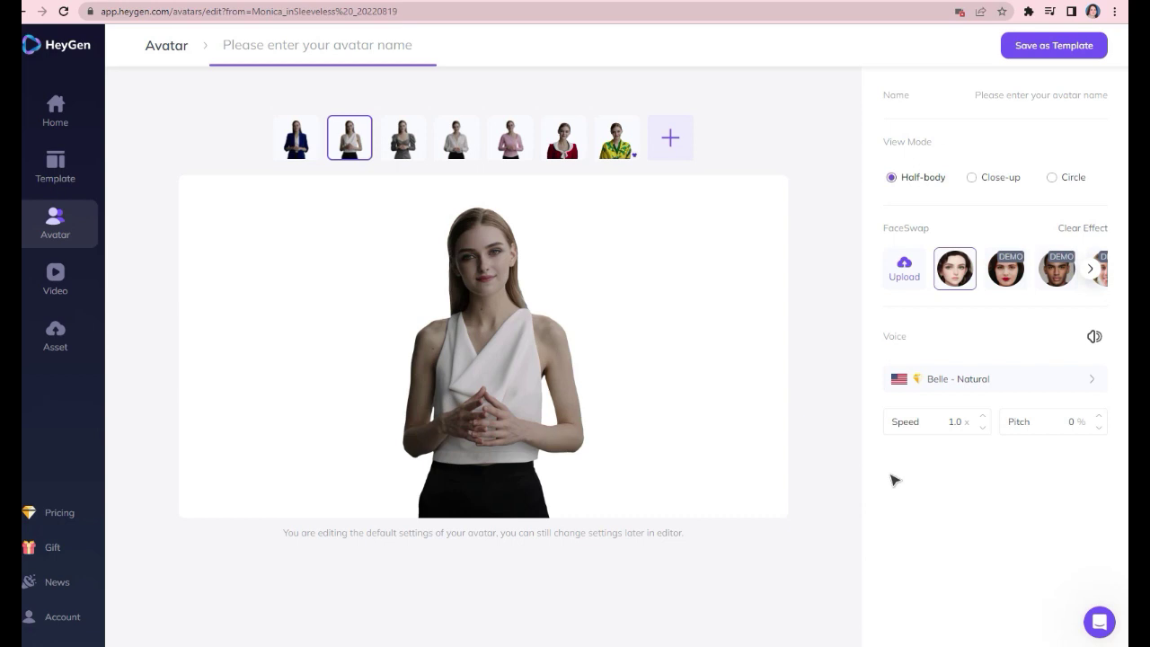
Filter the voice library to Spanish and assign the Salome - Natural voice to the avatar
click(972, 381)
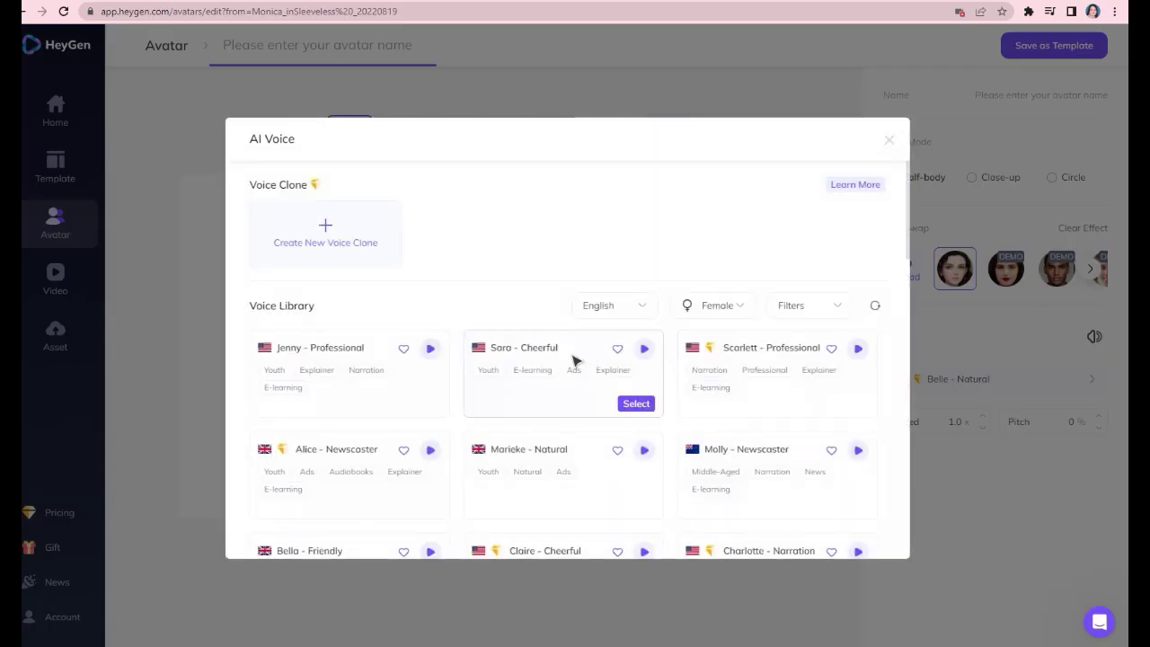
click(642, 305)
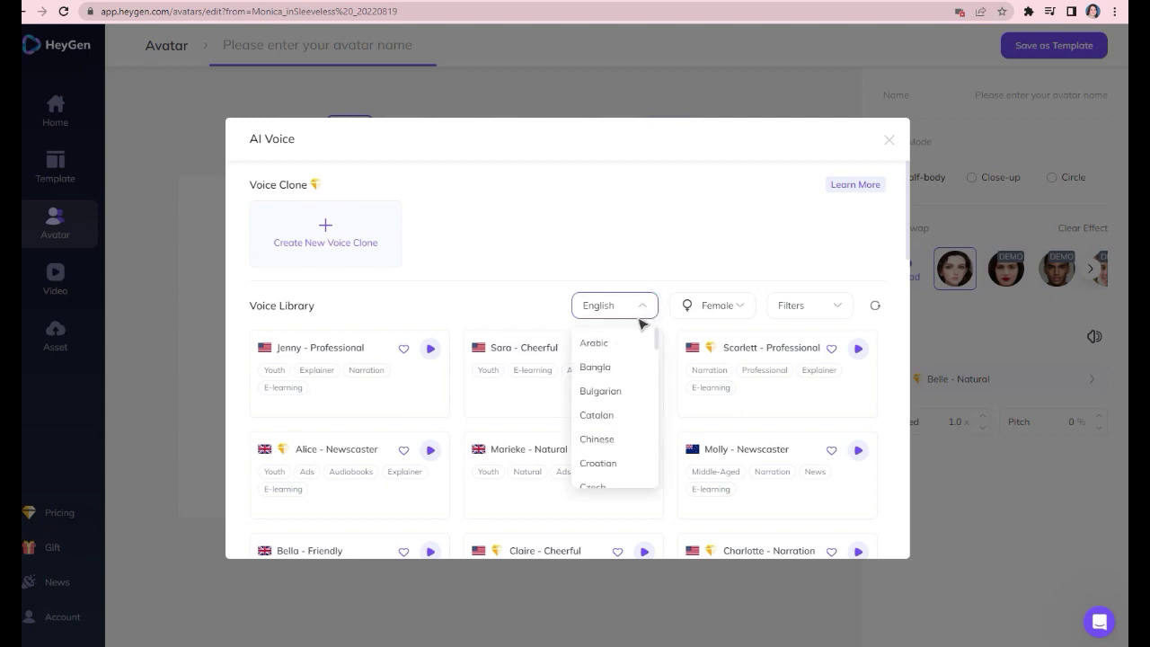
scroll(622, 388, down, 2)
scroll(617, 433, down, 5)
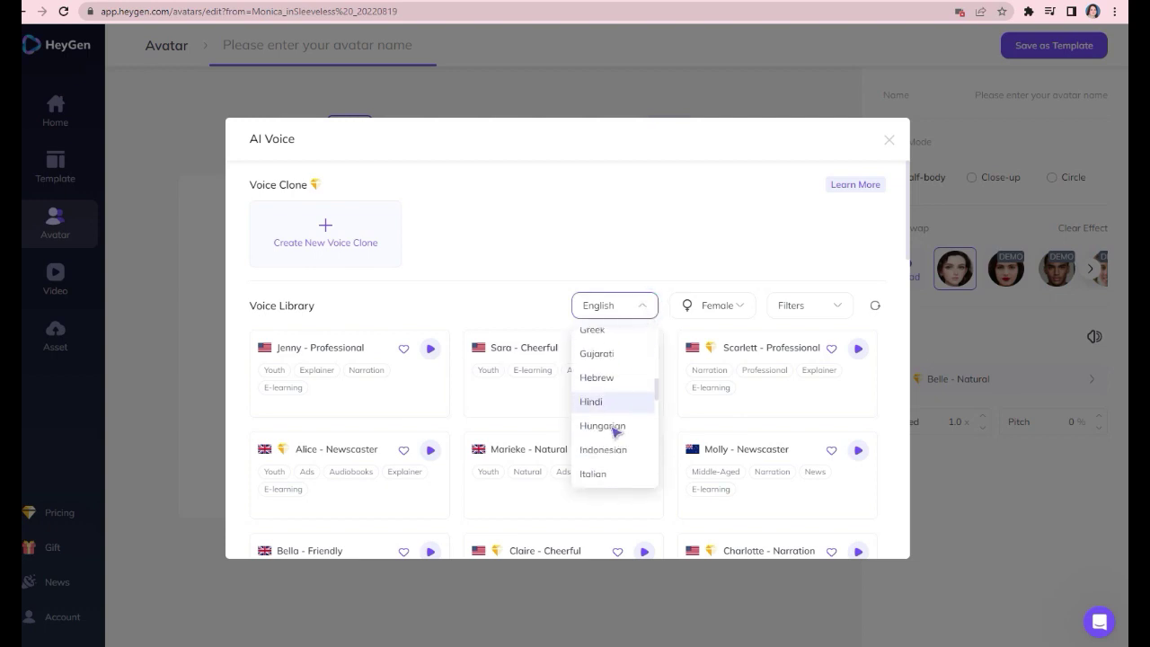
scroll(617, 433, down, 3)
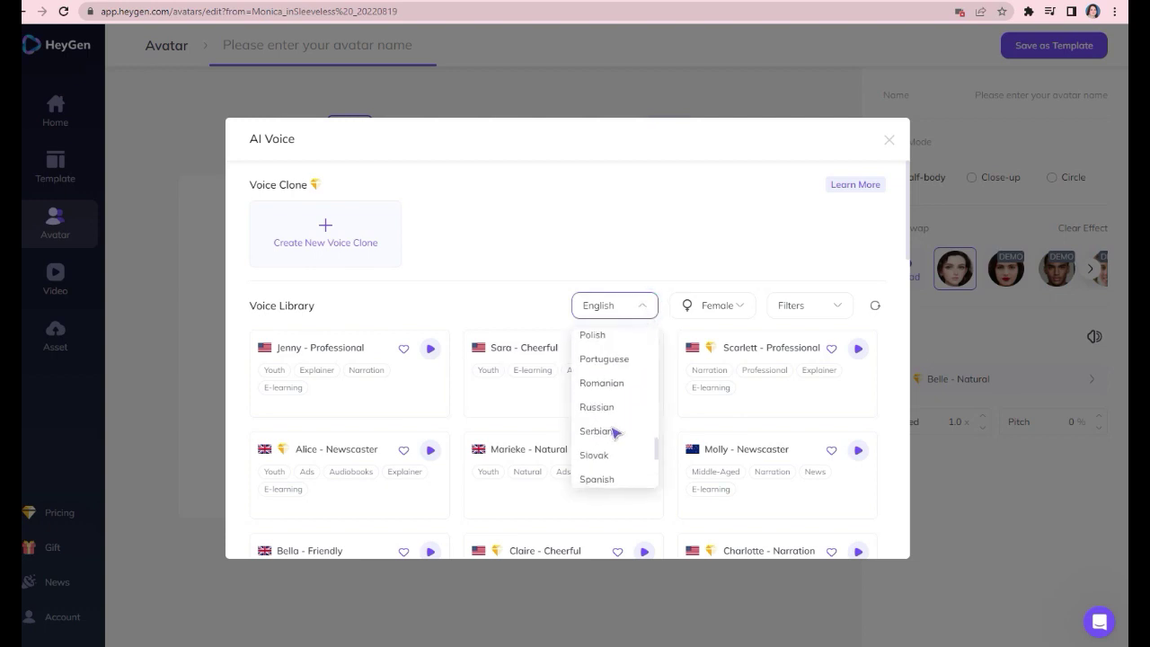
click(598, 480)
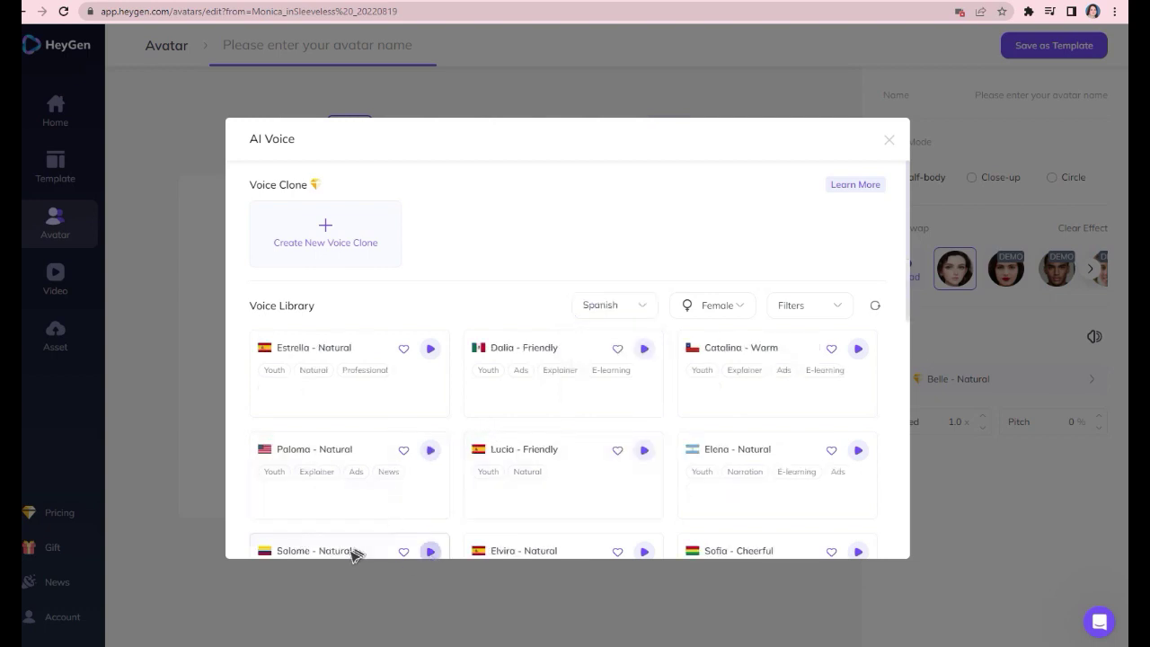
scroll(396, 486, down, 1)
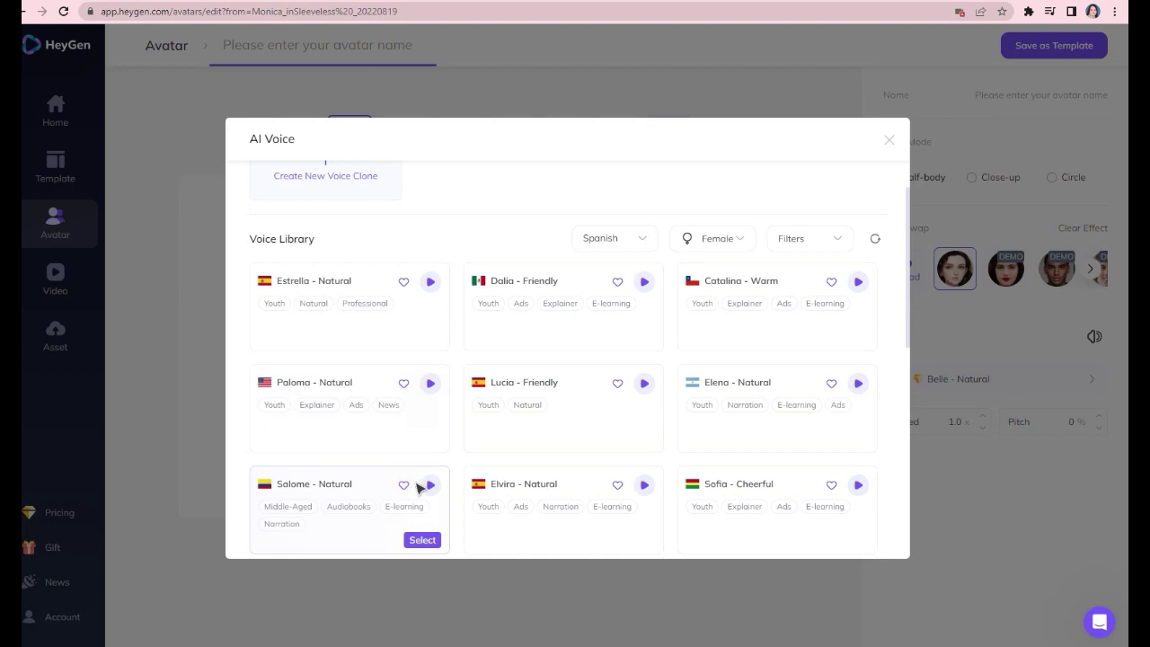
click(422, 540)
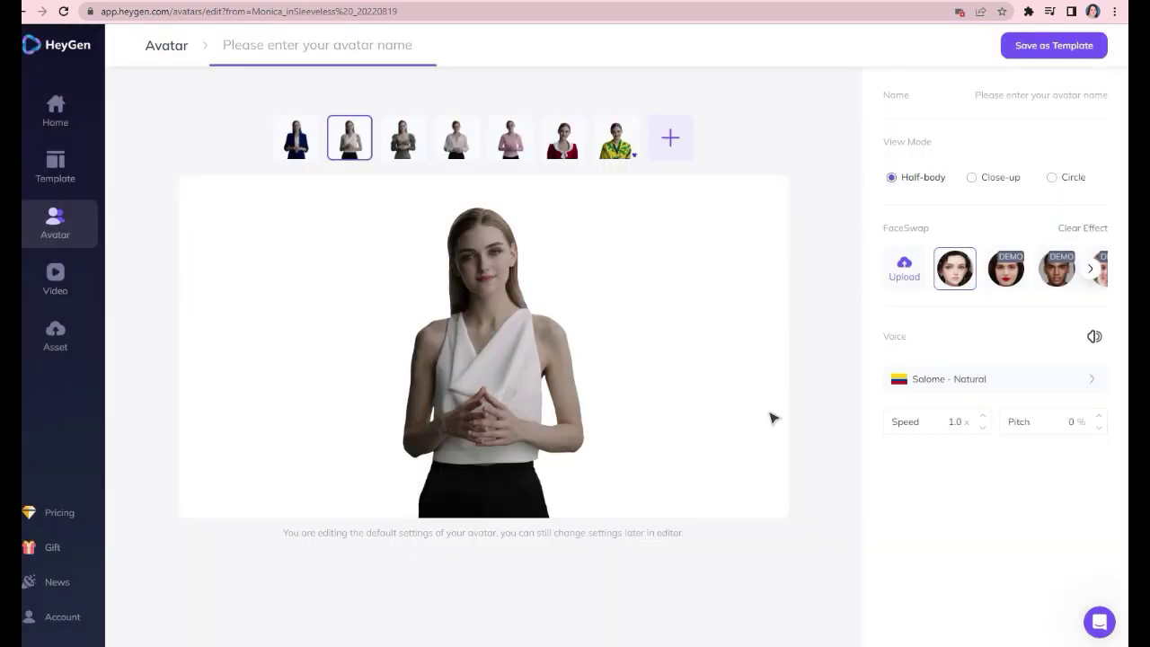
Save the Monica avatar as a template and create a landscape video with it
click(1050, 47)
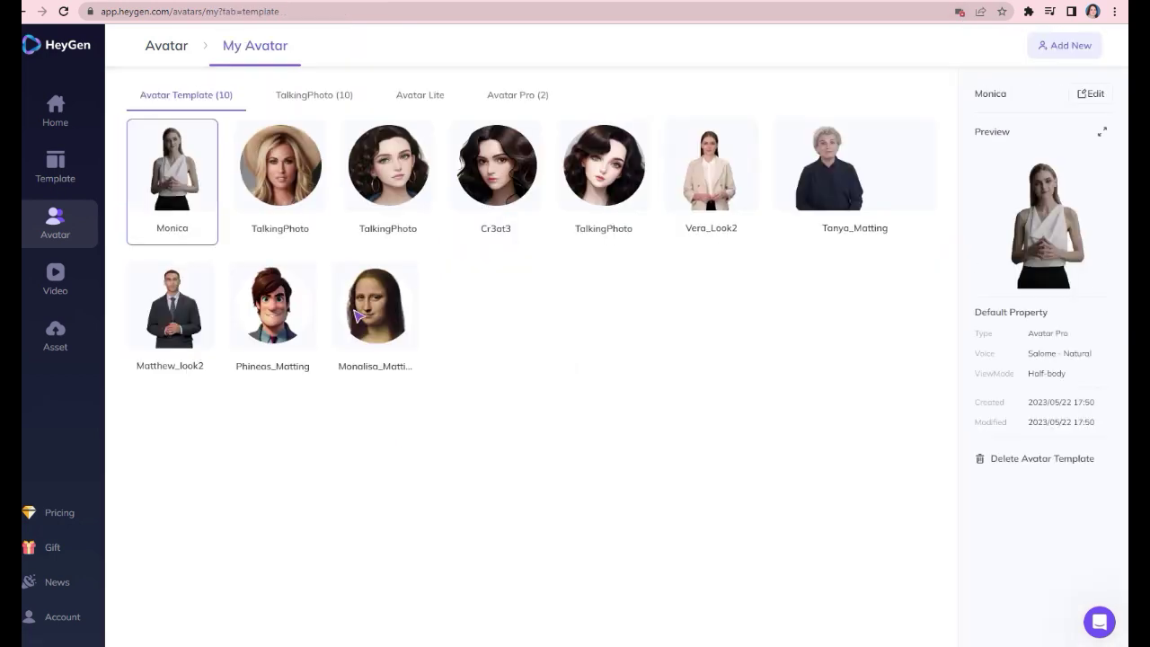
mouse_move(170, 209)
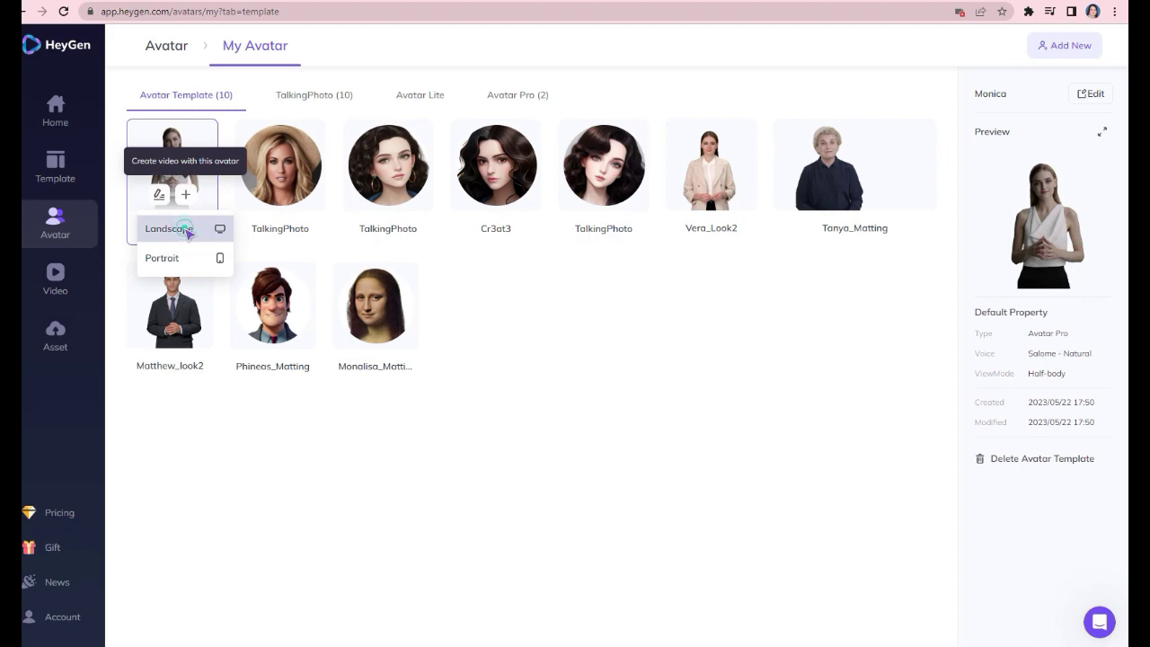
click(188, 233)
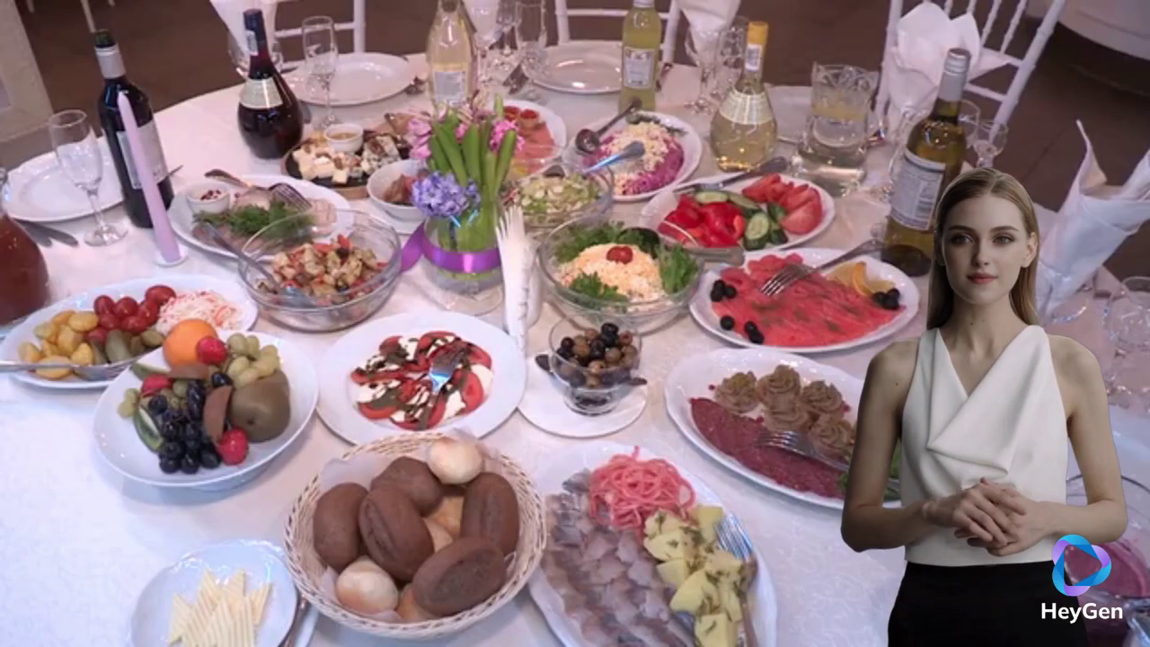